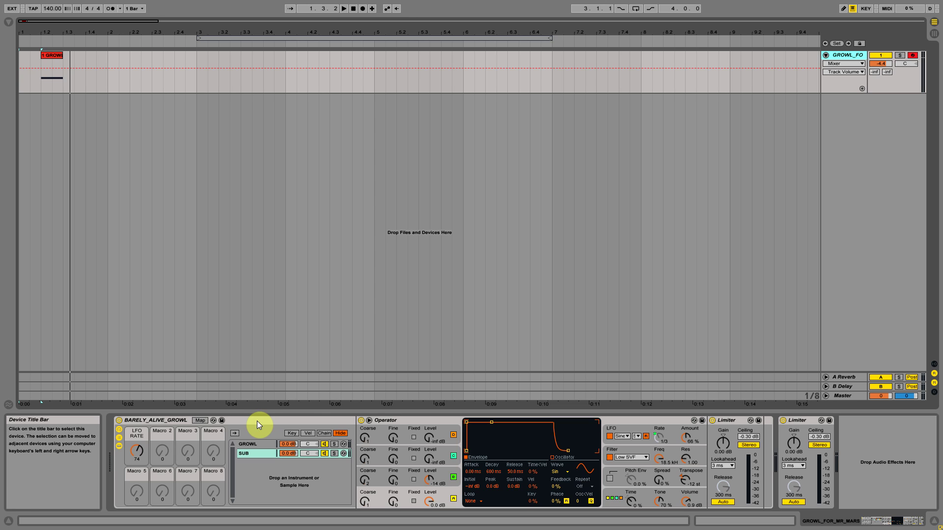
- Select the GROWL chain and scroll the device view to reveal Flanger through Limiter
click(270, 444)
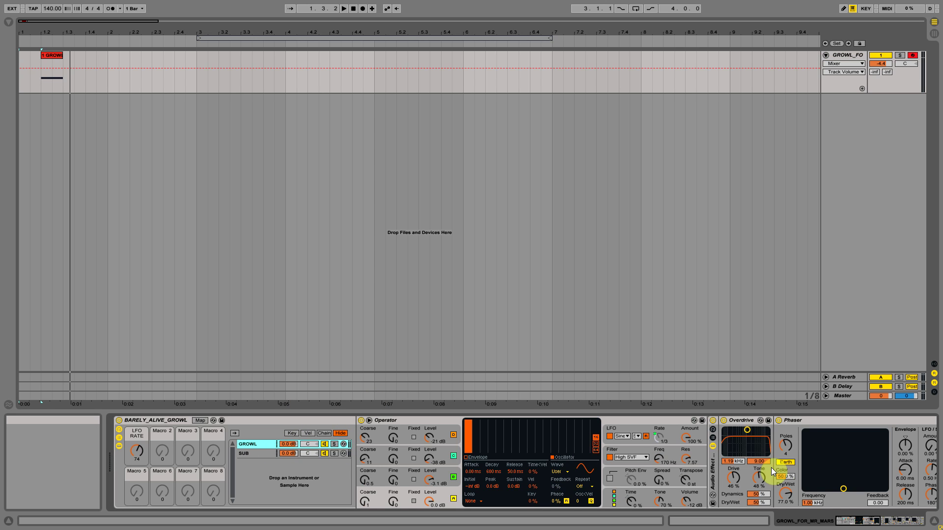
drag(842, 522, 894, 521)
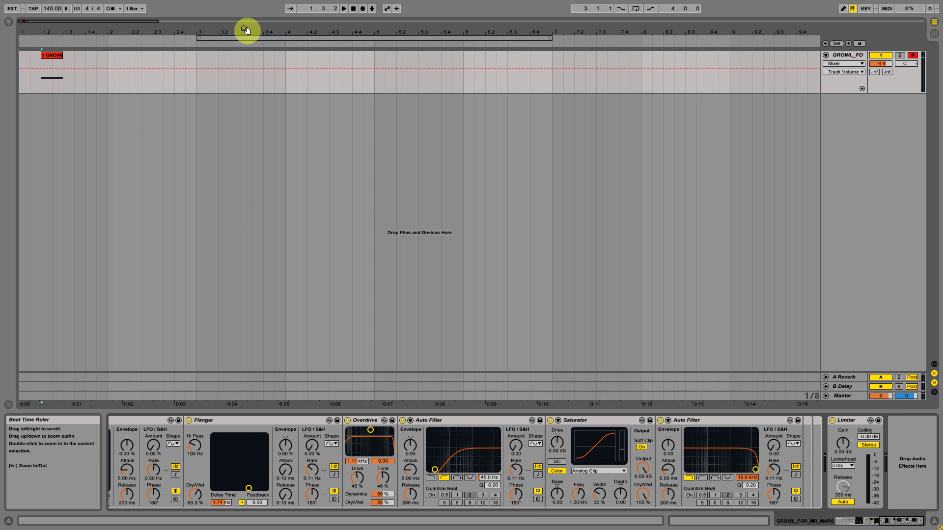
drag(909, 521, 833, 520)
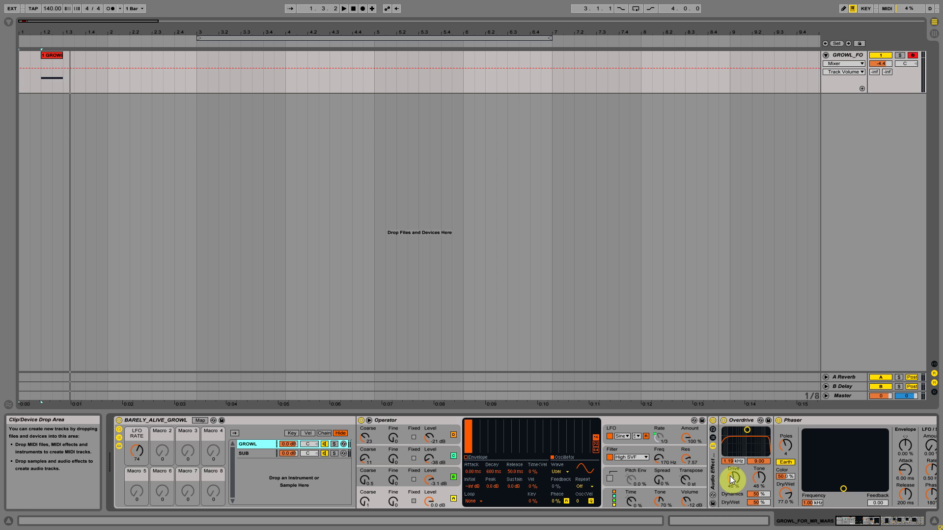
scroll(731, 476, down, 10)
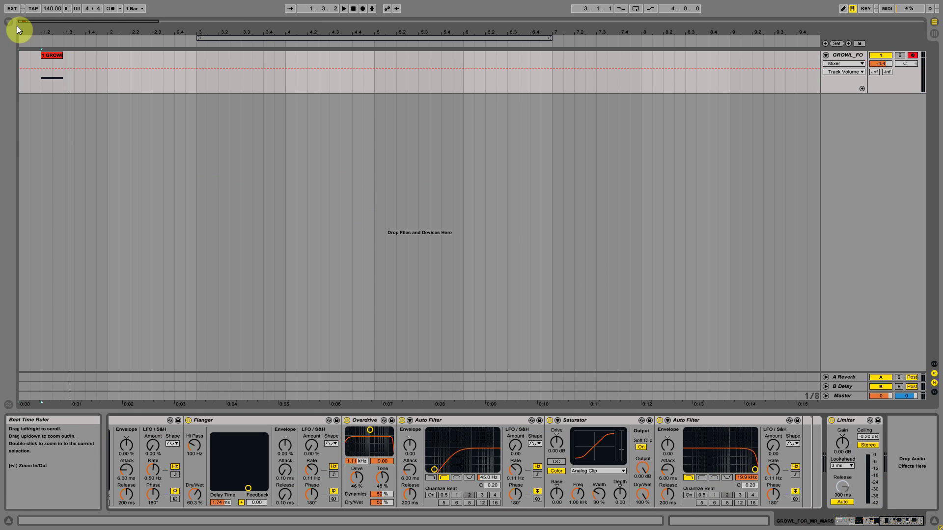
- Drag Operator from the Browser's Instruments onto a new MIDI track and expand its lane
click(9, 22)
scroll(232, 149, up, 5)
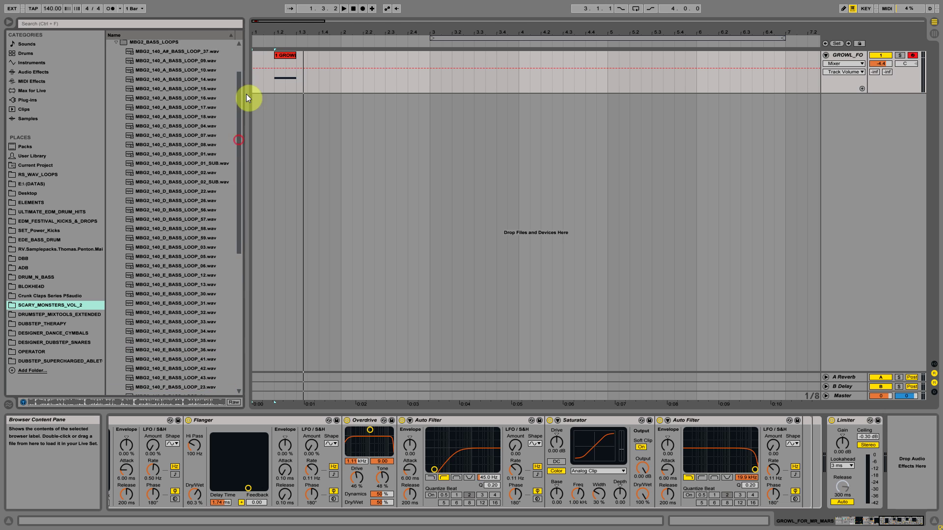
click(32, 72)
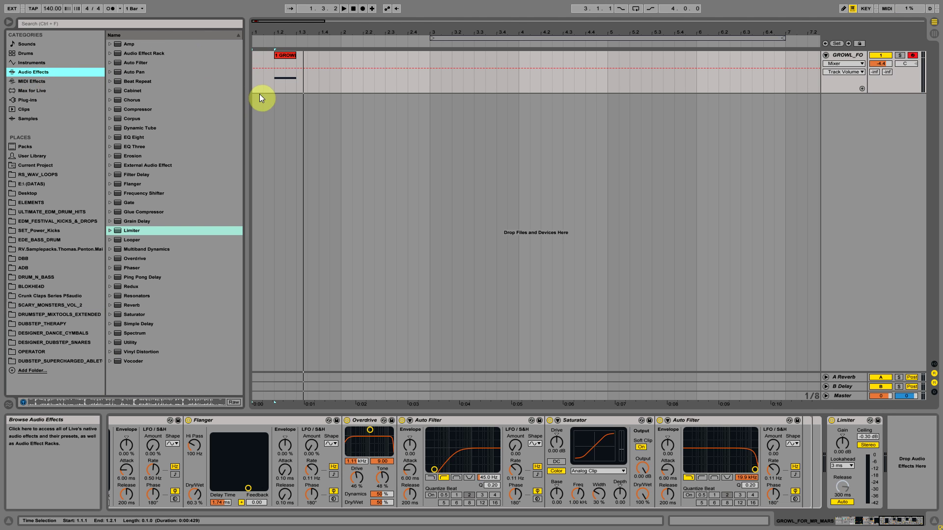
click(31, 63)
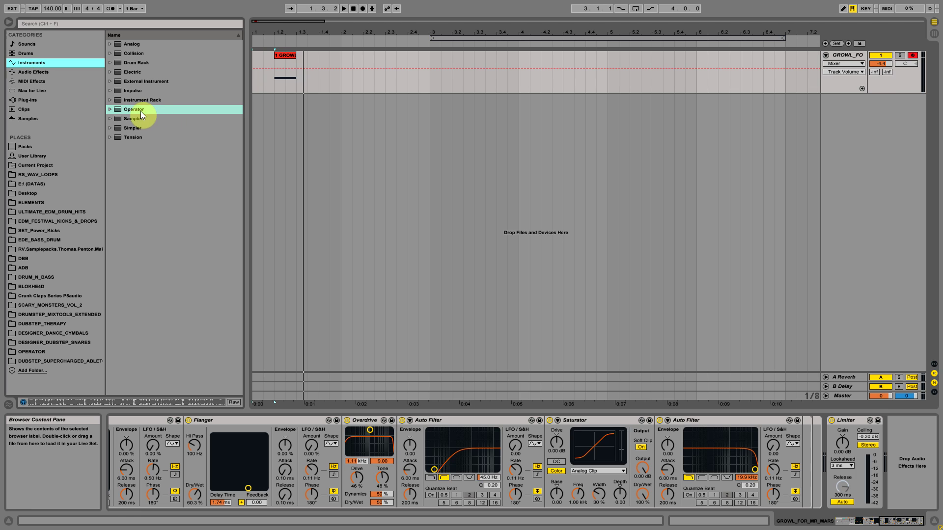
drag(148, 109, 329, 109)
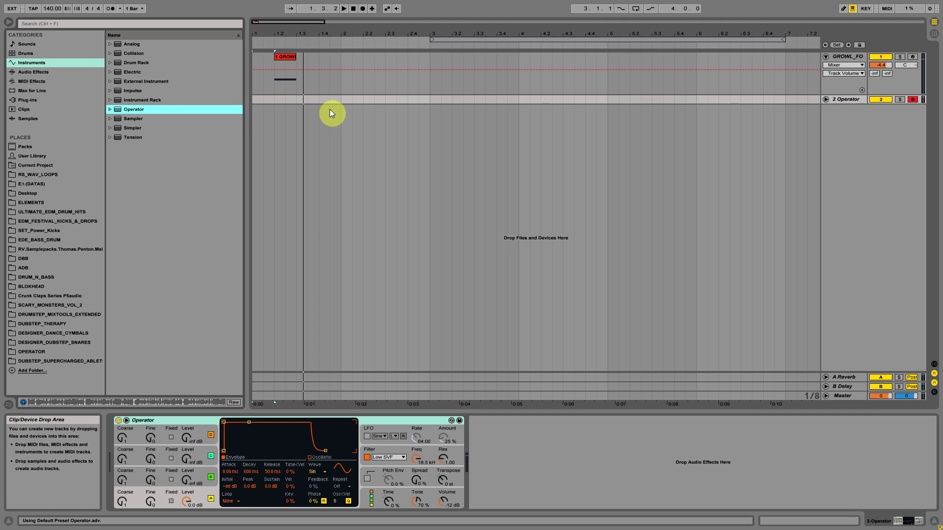
click(825, 99)
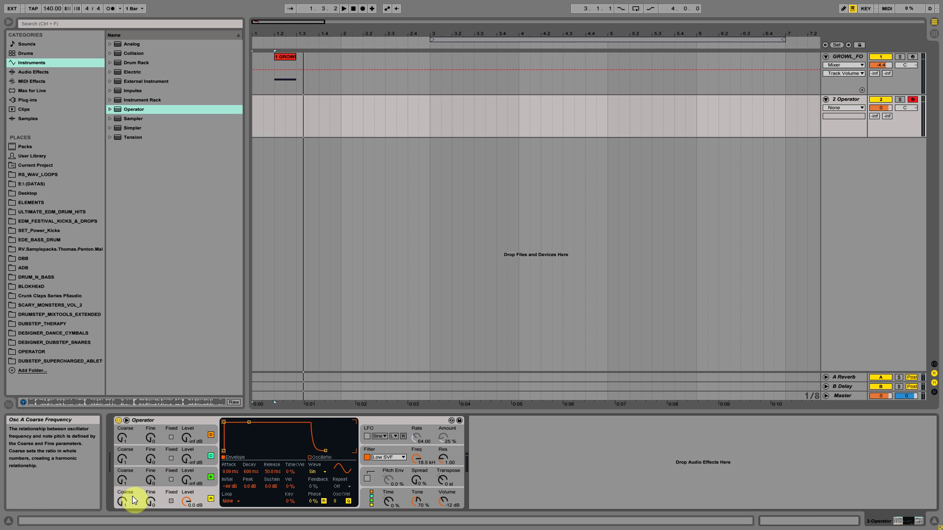
- Set oscillator B to coarse 0.5 at -3.1 dB and draw rising partials into its waveform
click(198, 473)
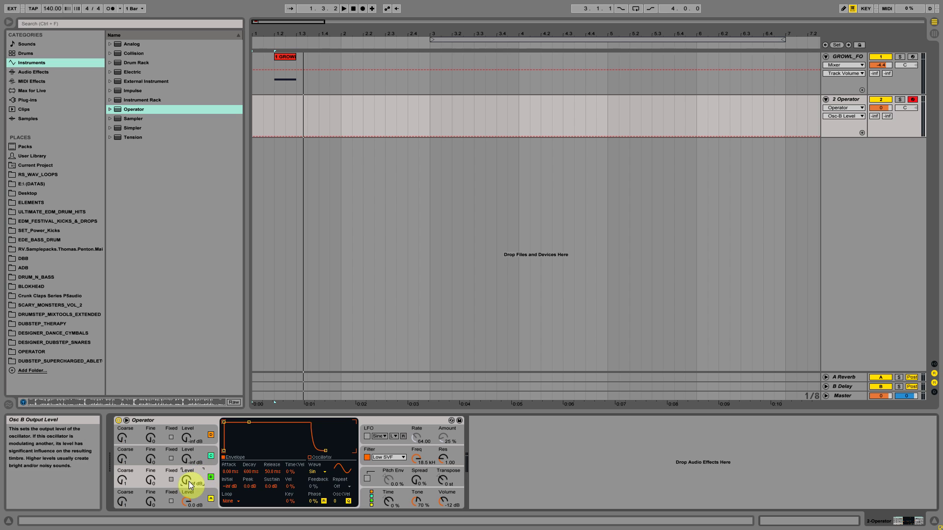
click(123, 480)
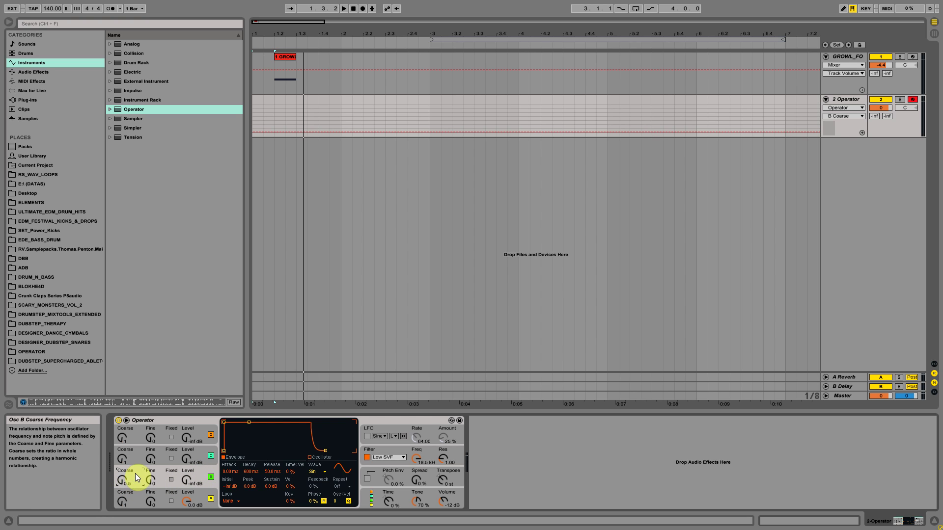
click(190, 481)
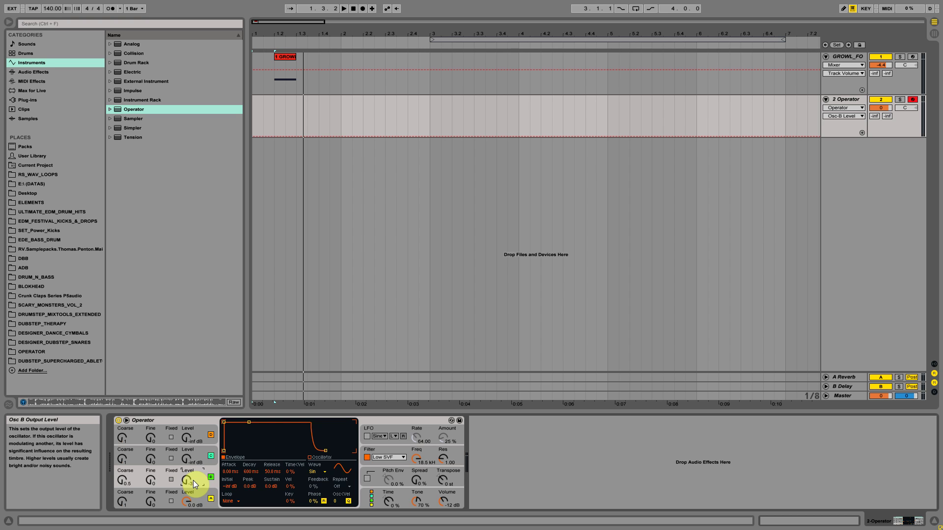
click(309, 457)
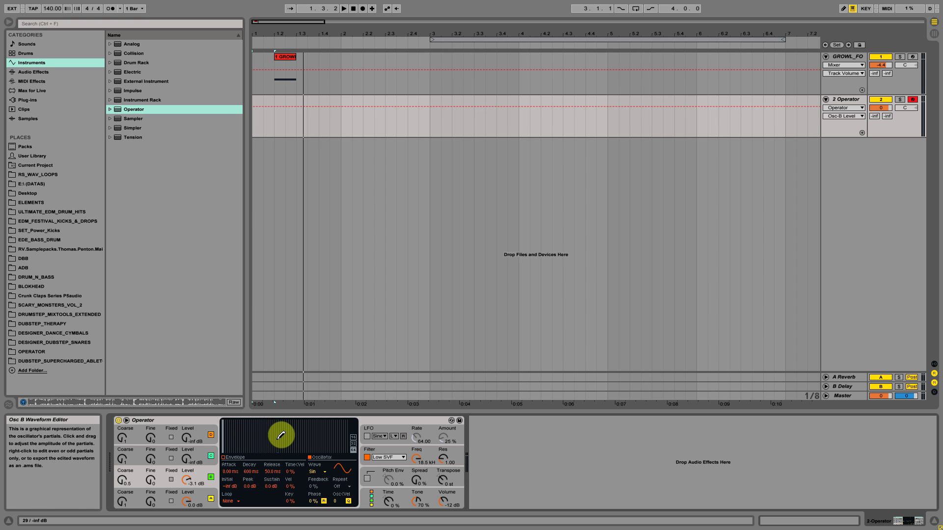
mouse_move(278, 439)
mouse_down()
mouse_move(279, 448)
mouse_move(295, 426)
mouse_up()
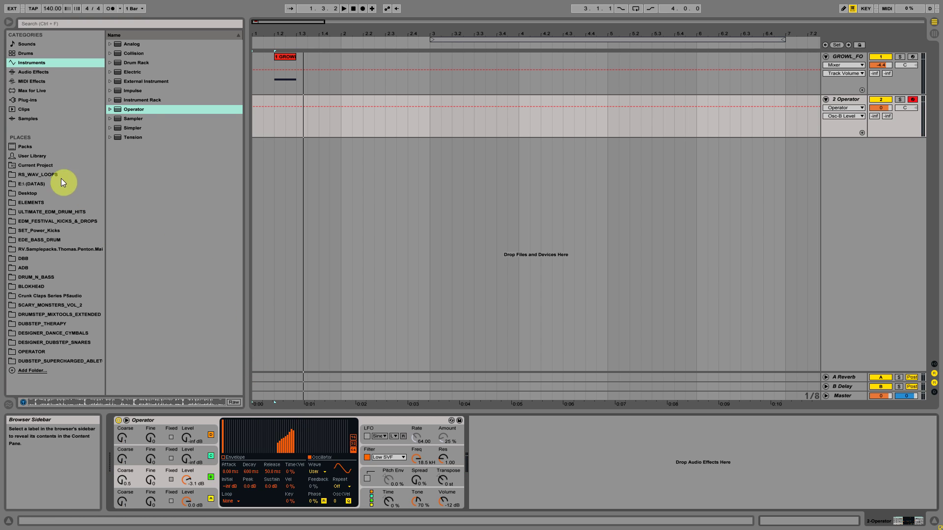
- Select BARELY_GROWL.ams in the User Library's Samples > Waveforms folder
click(32, 157)
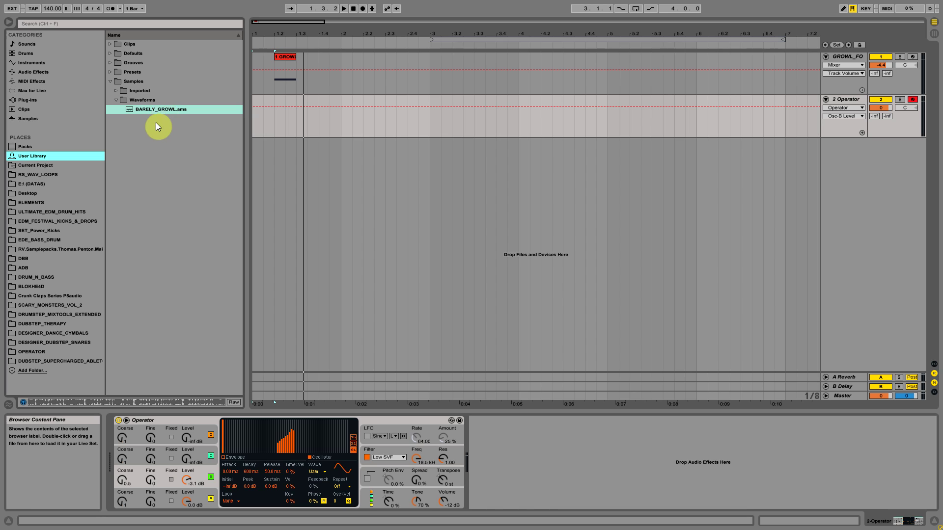
click(179, 108)
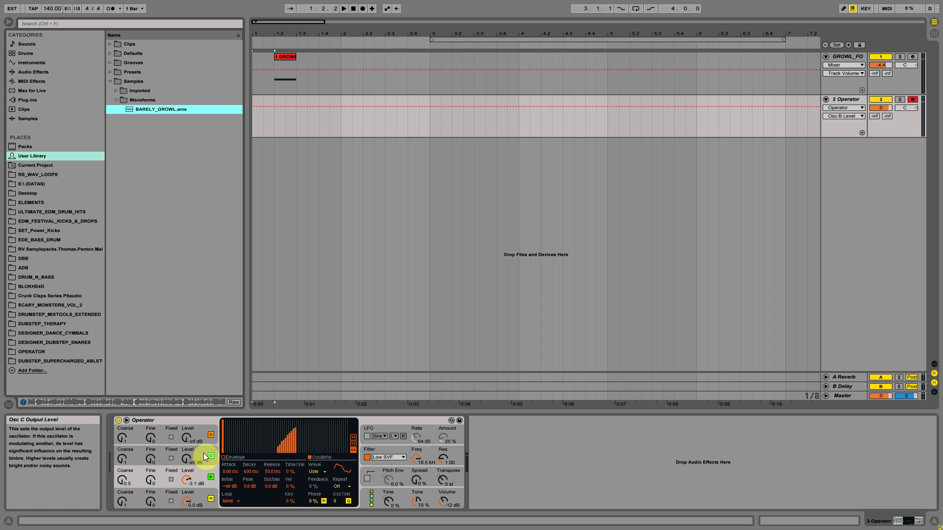
- Set oscillator C to coarse 11 with its level at -3.8 dB
click(125, 457)
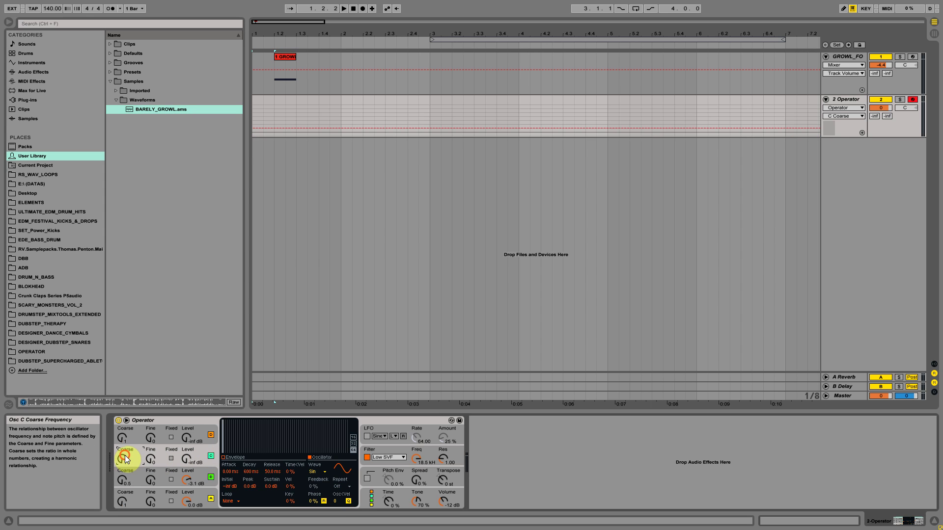
drag(128, 455, 127, 432)
click(186, 459)
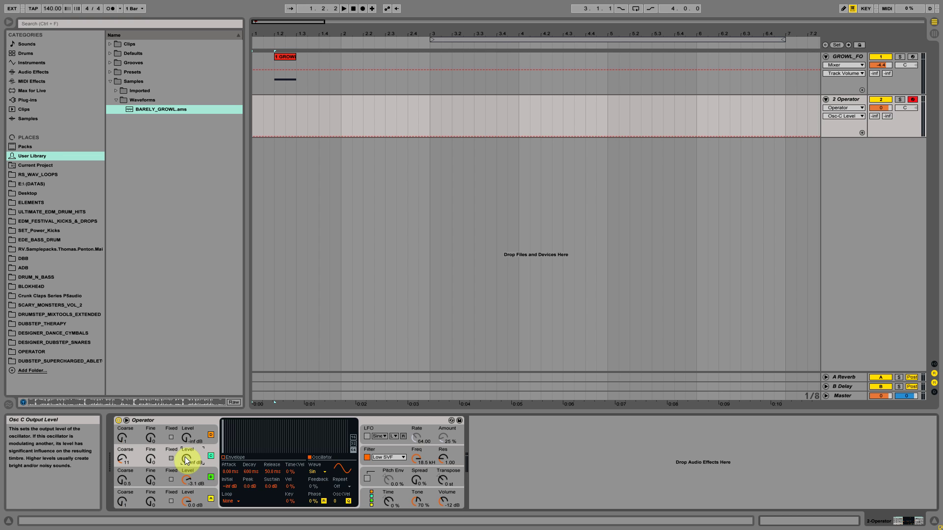
drag(186, 459, 186, 459)
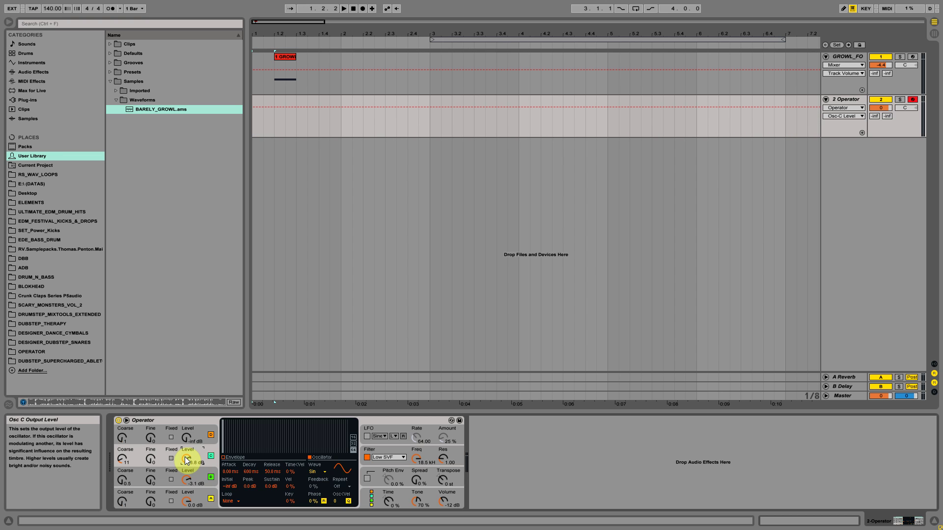
- Set oscillator D to coarse 23 with its level at -21 dB
click(196, 429)
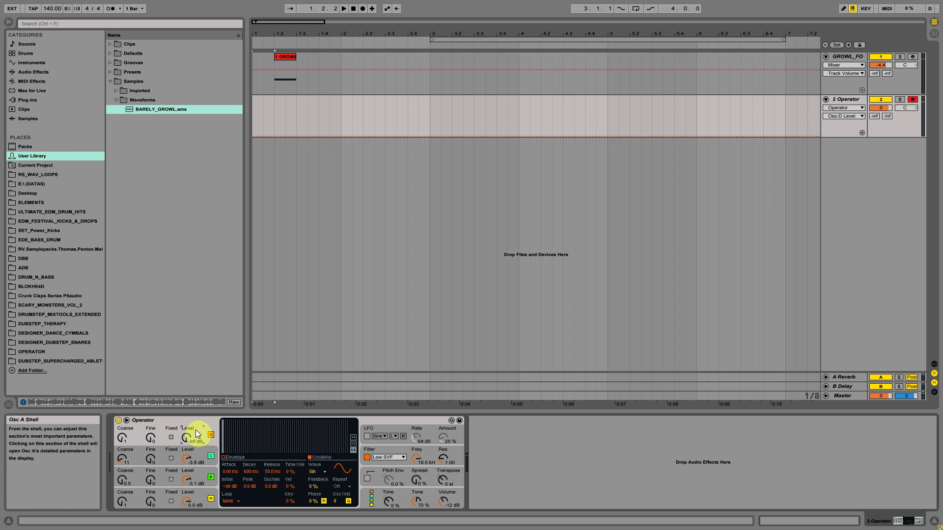
click(124, 434)
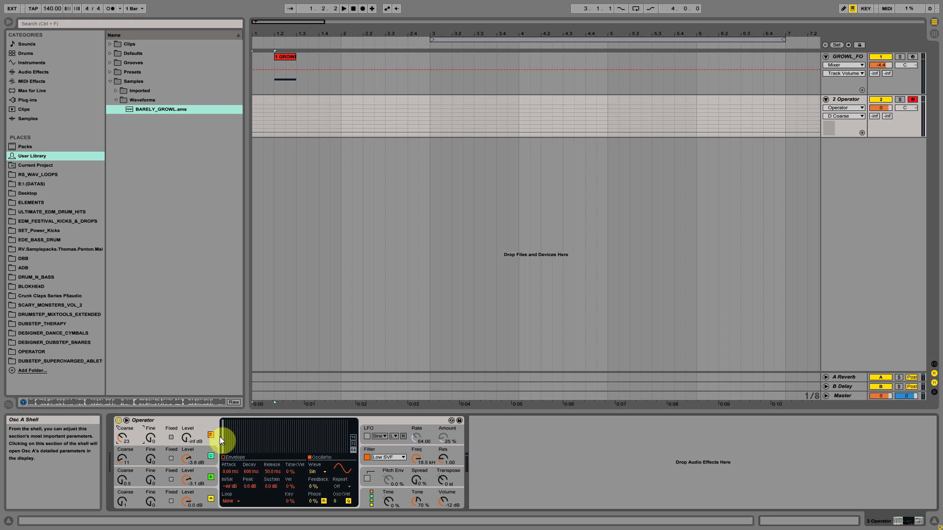
click(187, 436)
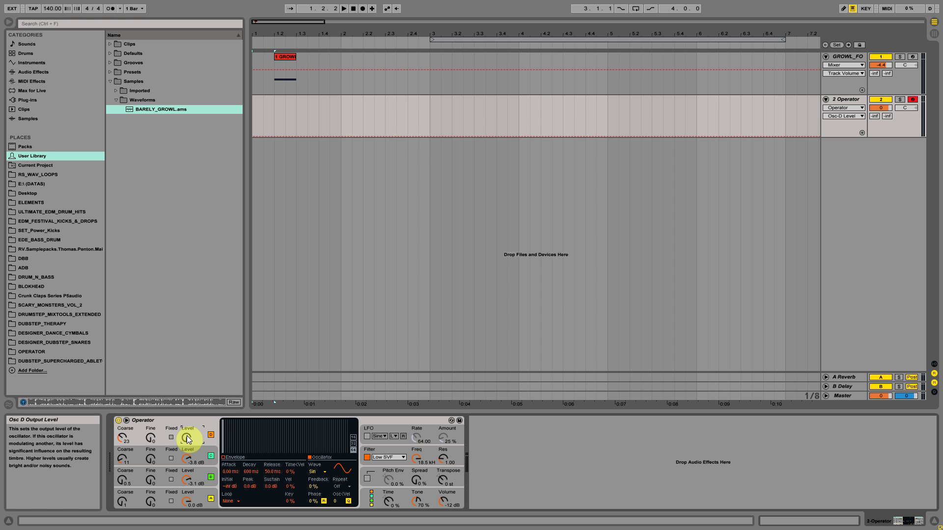
drag(188, 439, 188, 439)
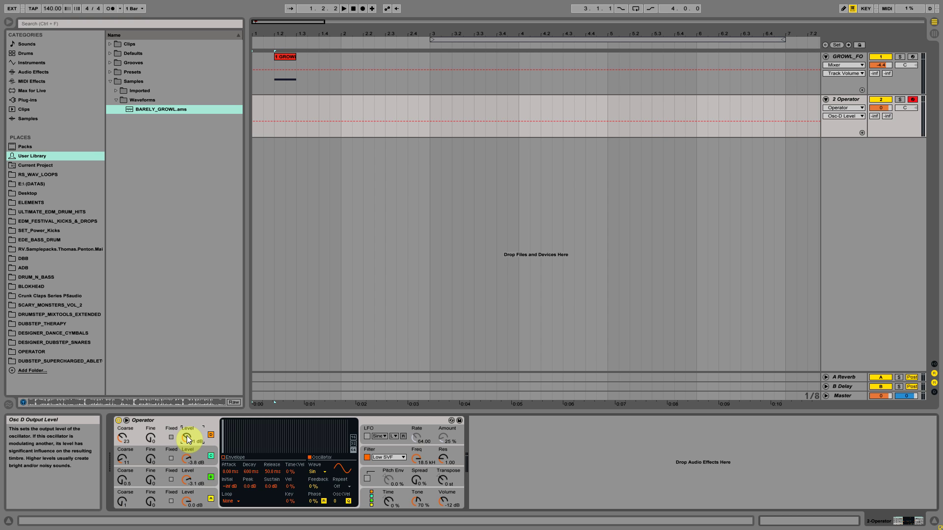
- Switch Operator's filter type to High SVF
click(387, 430)
click(396, 449)
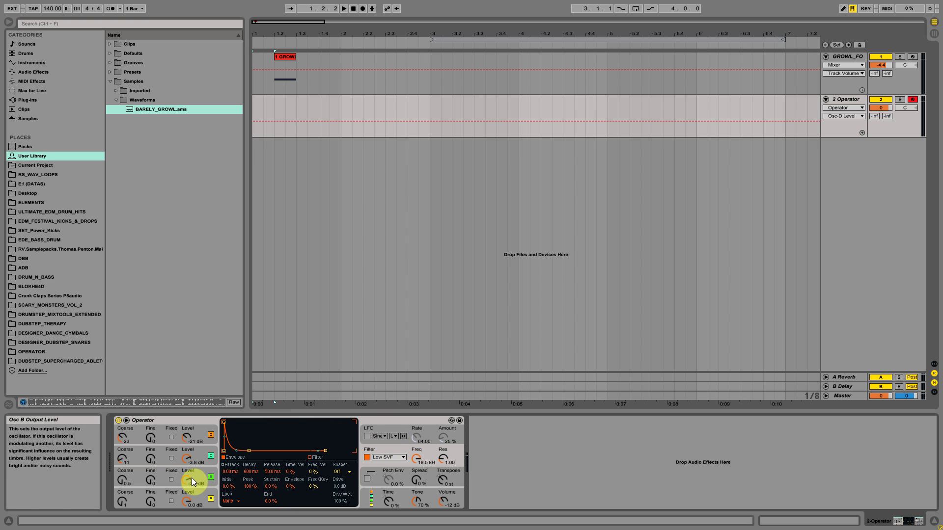
click(388, 429)
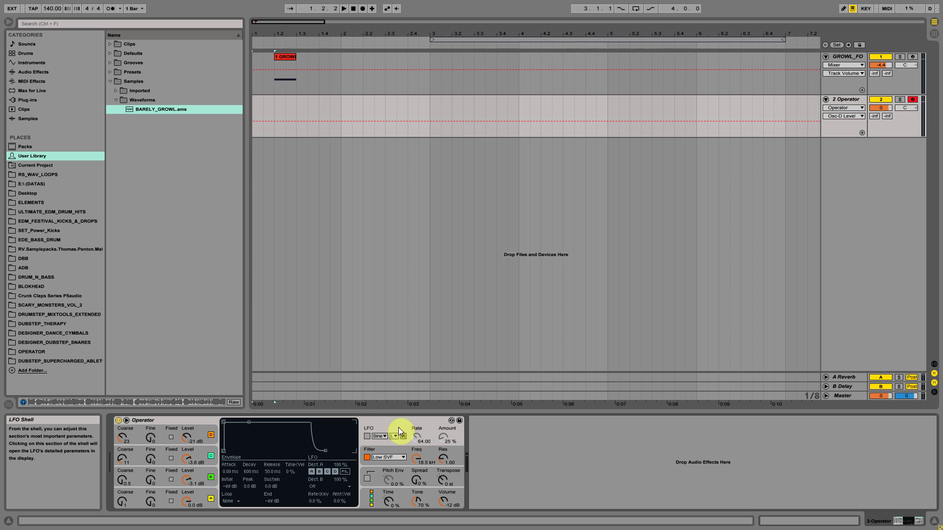
click(386, 452)
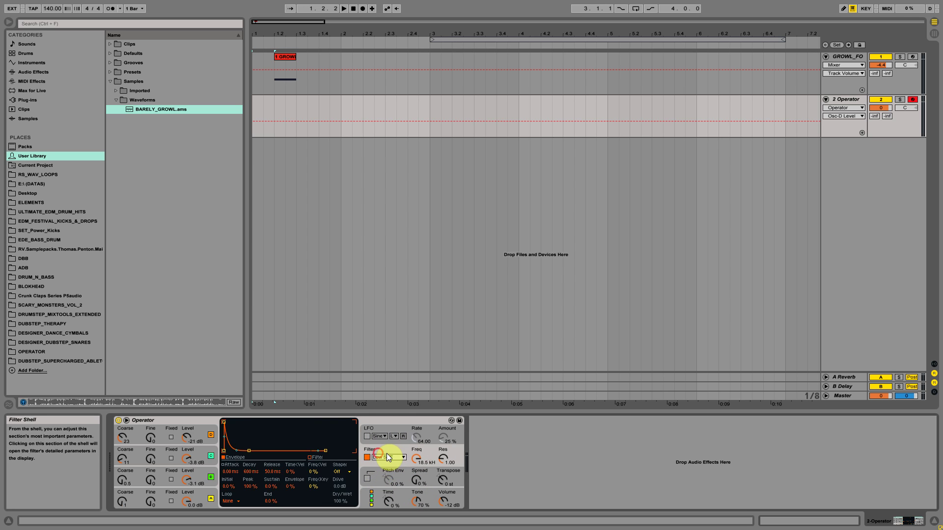
click(391, 456)
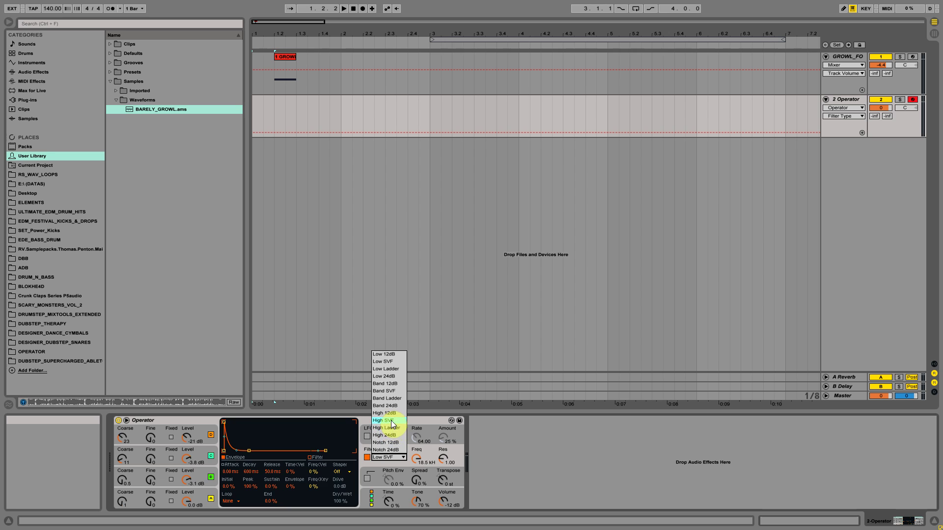
click(390, 420)
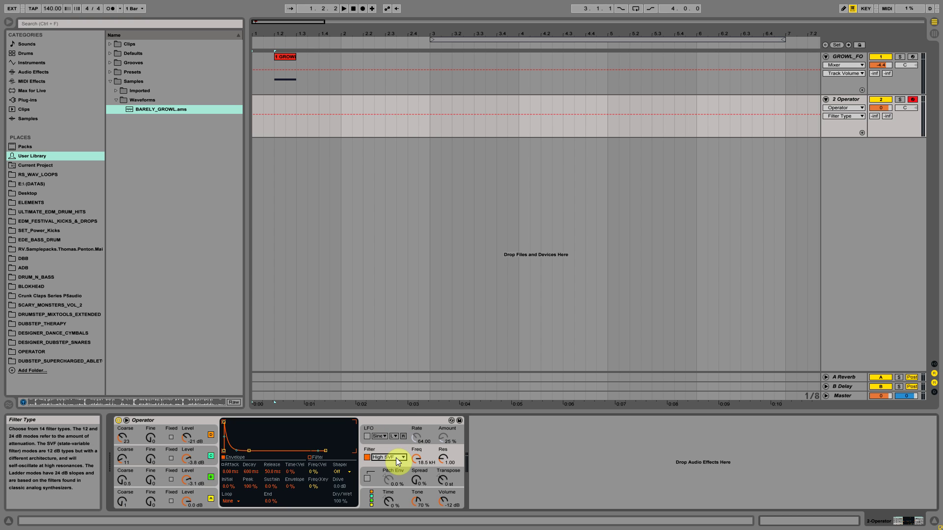
- Lower the filter cutoff to 170 Hz and raise resonance to about 1.28
click(414, 459)
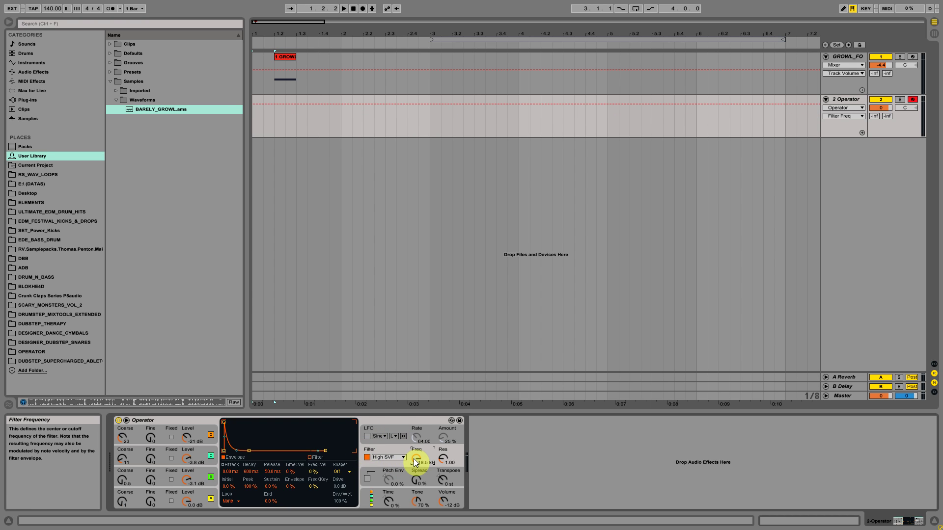
drag(413, 458, 413, 458)
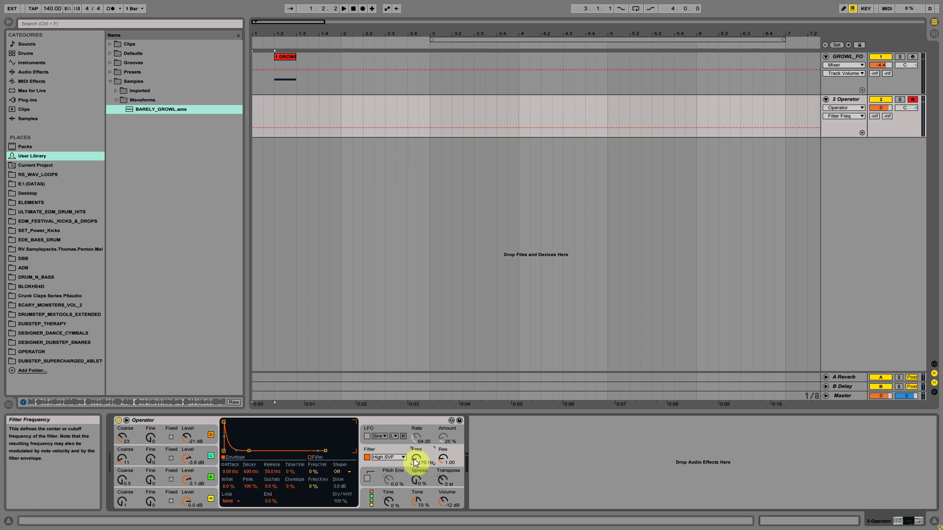
click(443, 460)
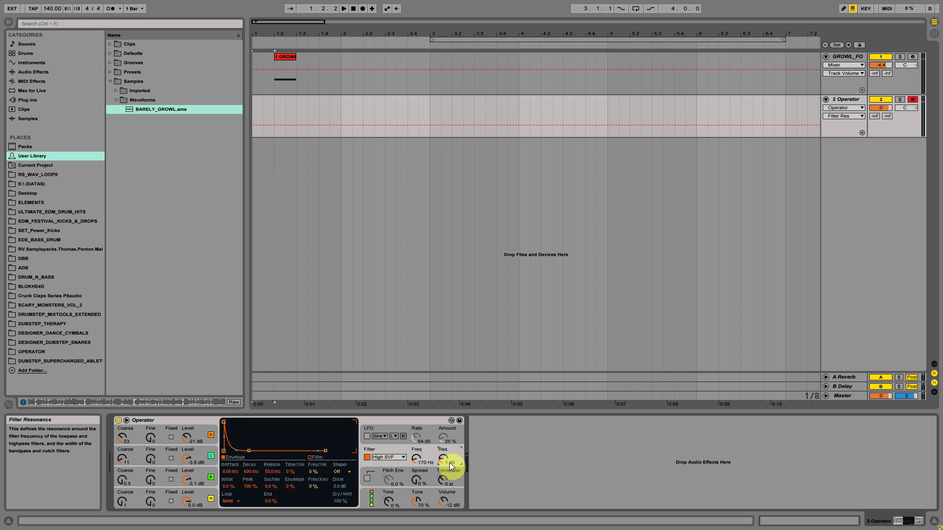
drag(441, 453, 446, 452)
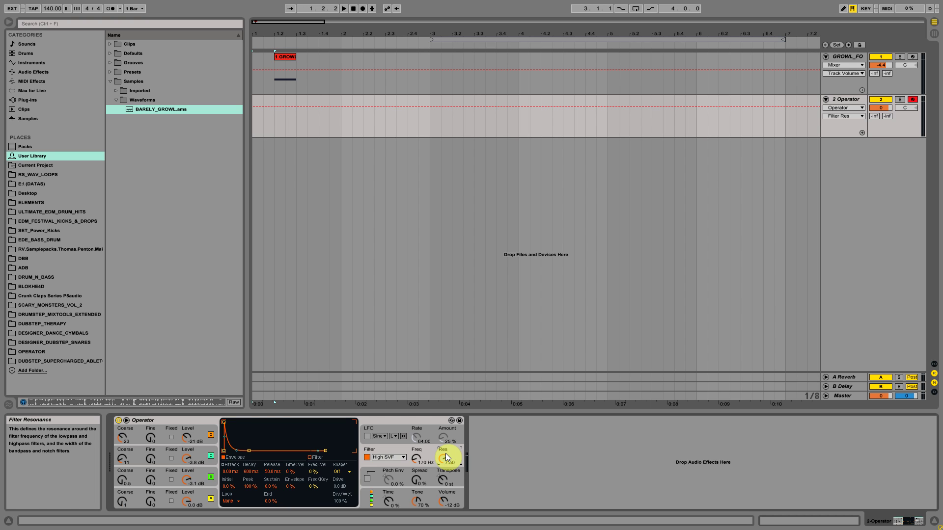
- Enable the LFO and route destination A to the filter at 44%
click(366, 436)
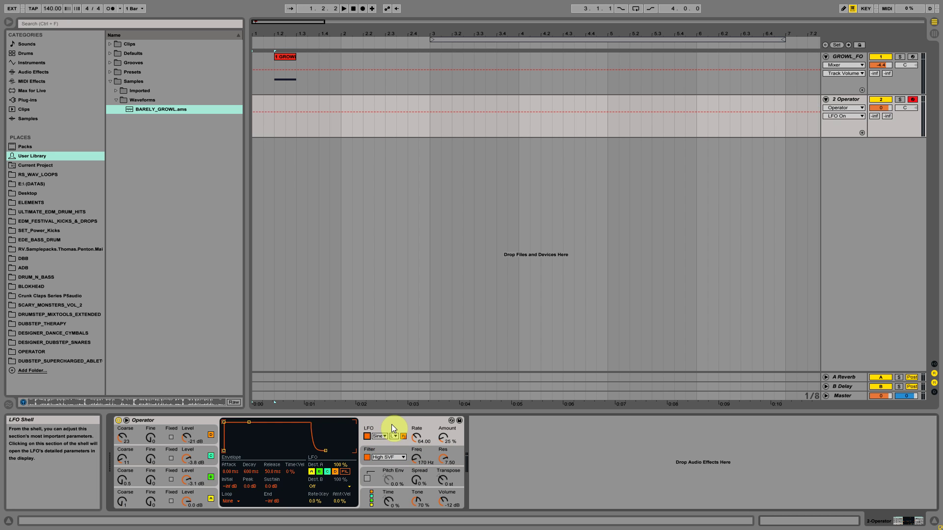
click(311, 472)
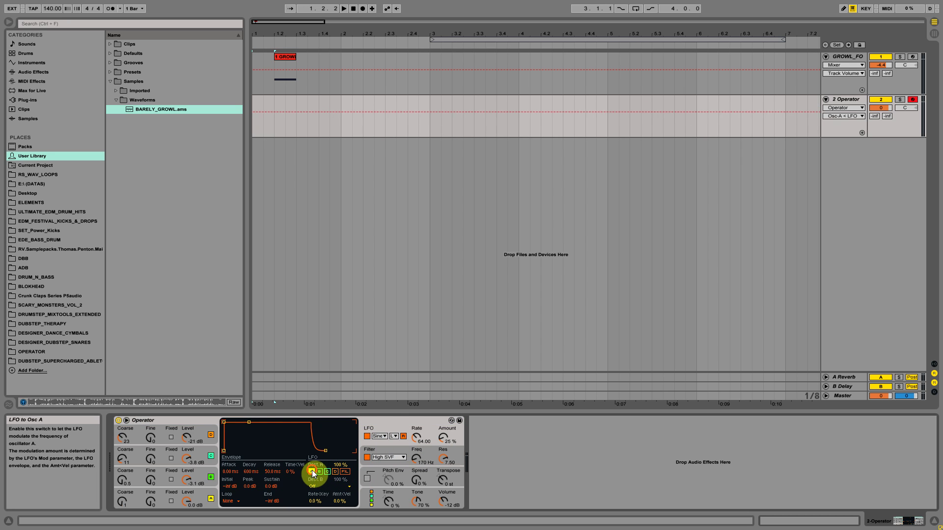
click(345, 471)
click(343, 465)
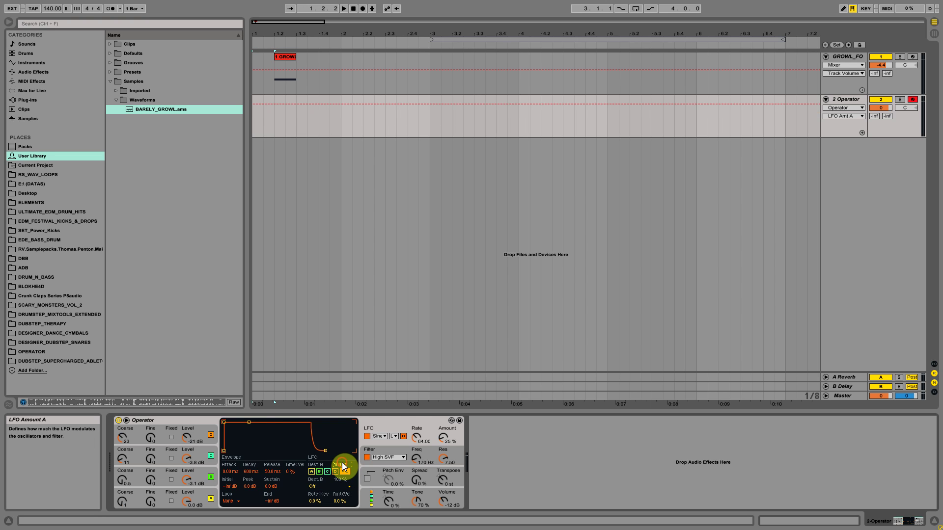
text(44)
key(Return)
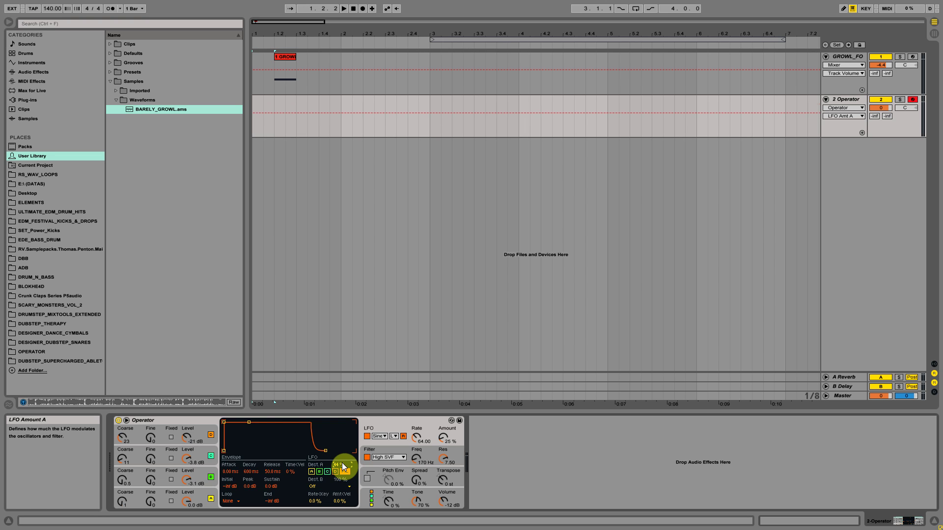
- Route LFO destination B to Vol B, set amount to 100% and synced rate 1/3
click(317, 484)
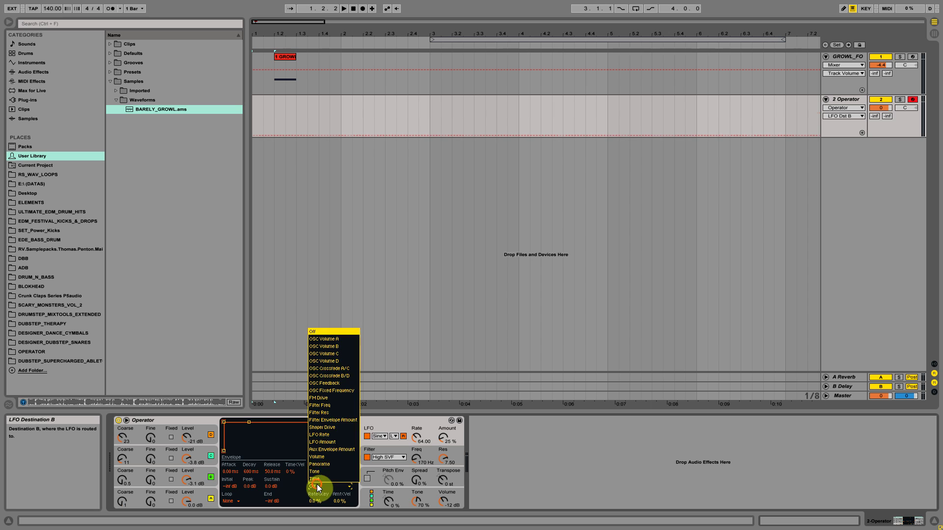
click(338, 347)
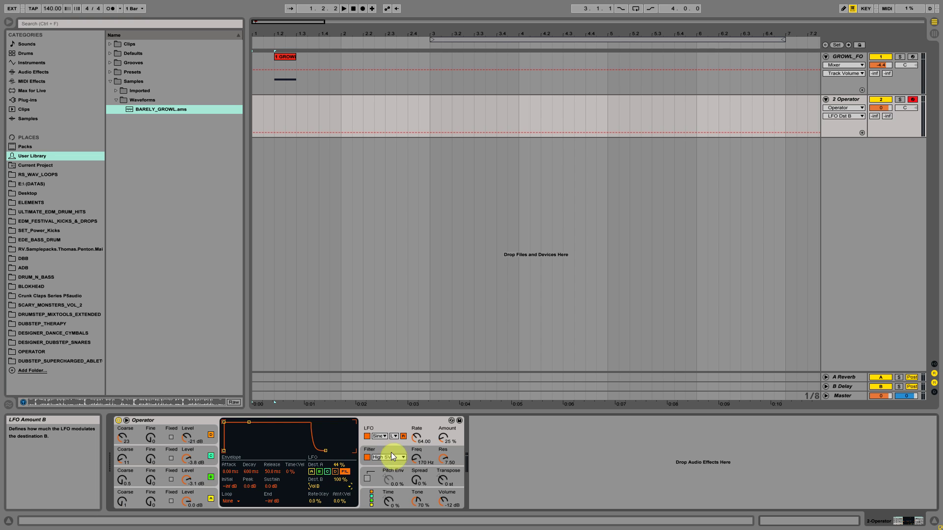
click(445, 438)
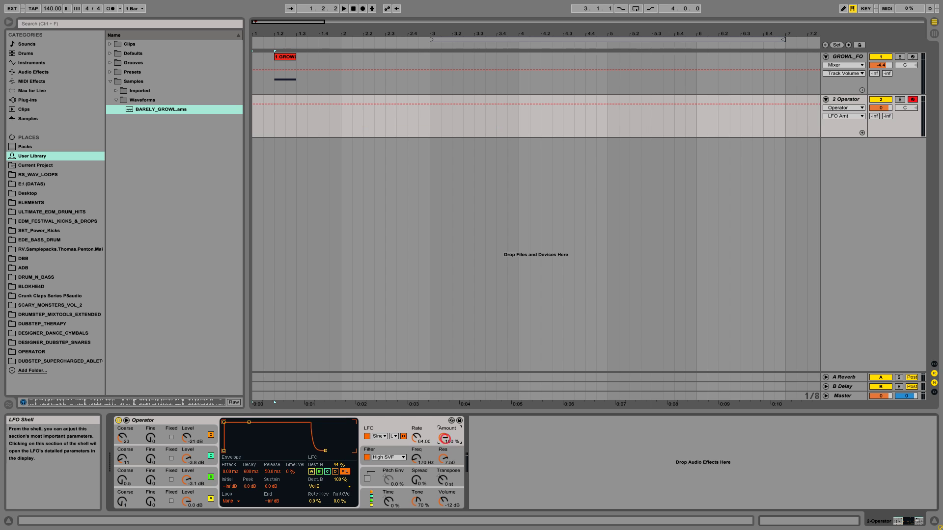
click(394, 436)
click(395, 459)
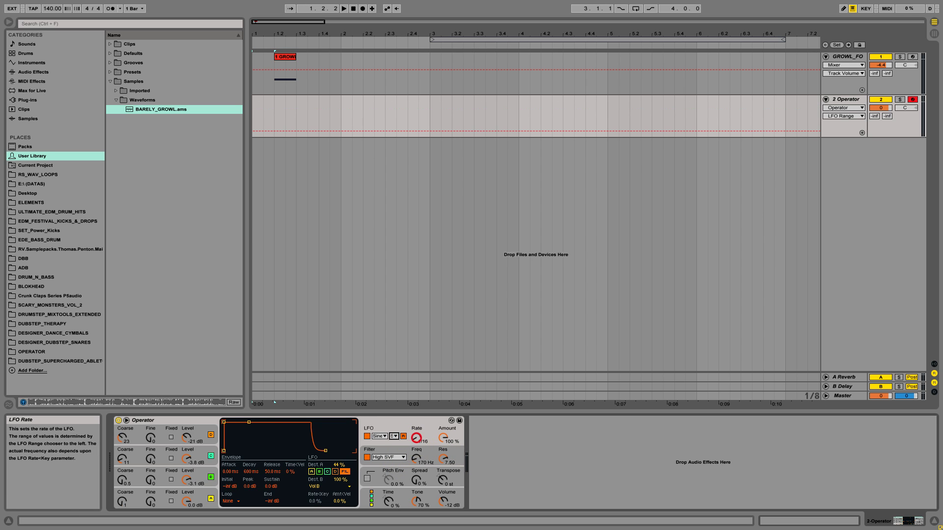
drag(416, 437, 416, 449)
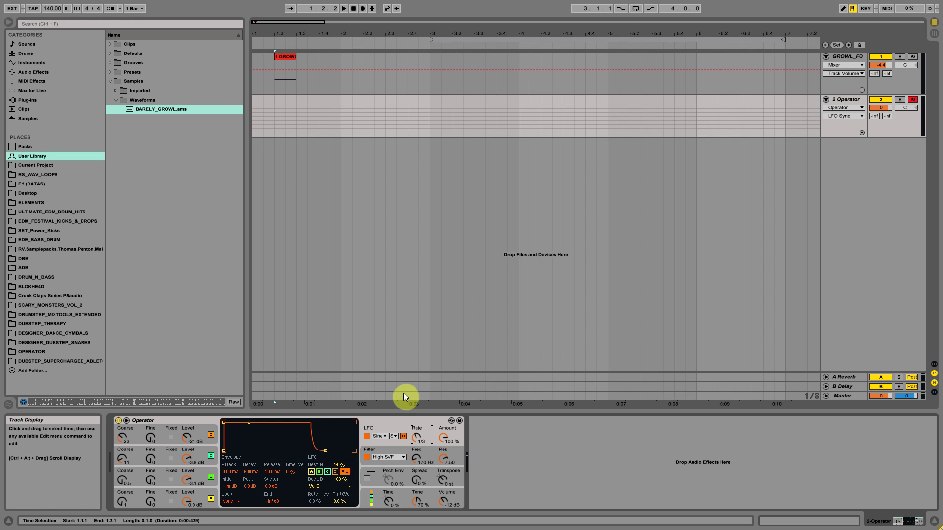
- Play a test note, then turn oscillator C's level down to -38 dB
key(a)
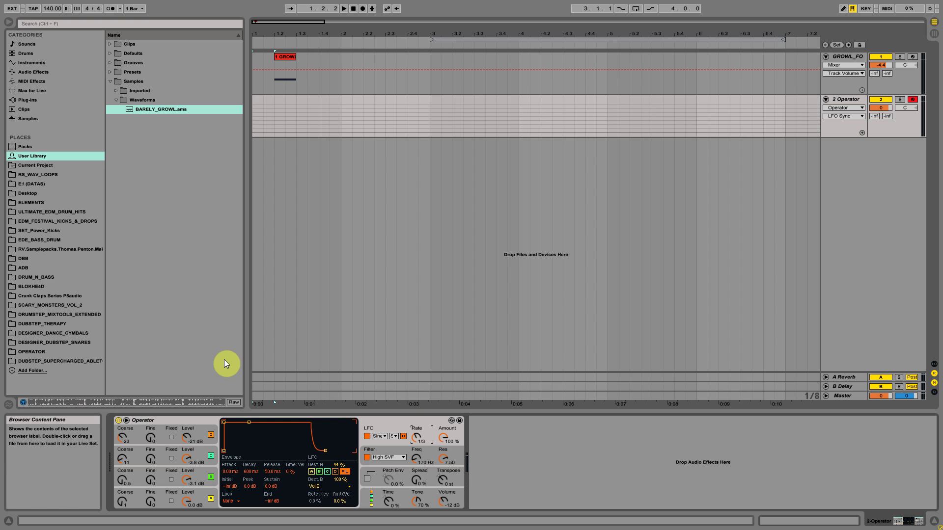
click(186, 461)
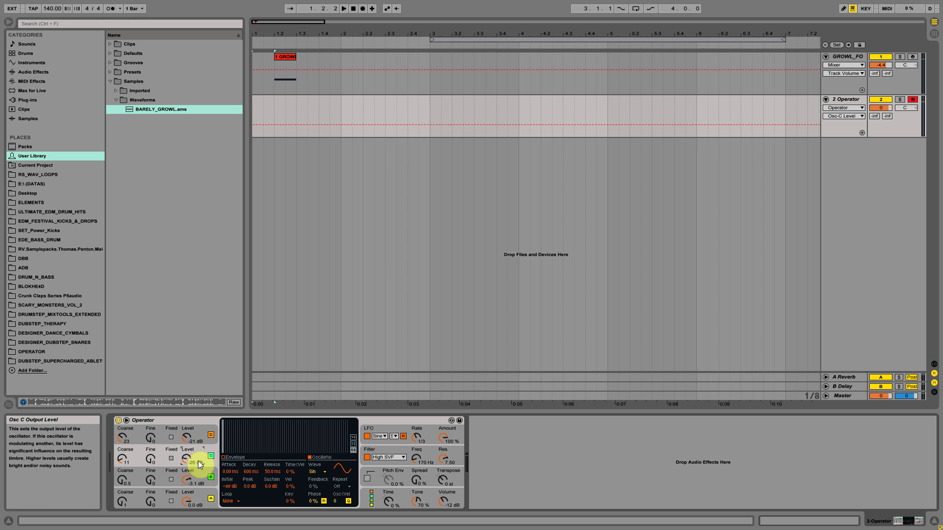
scroll(198, 464, down, 5)
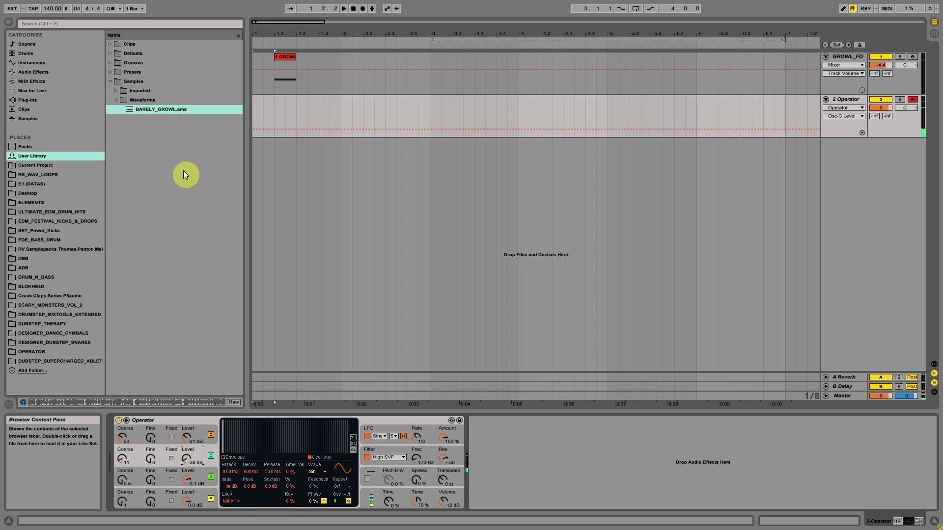
- Add Overdrive, Phaser and Flanger from Audio Effects into the chain after Operator
click(35, 73)
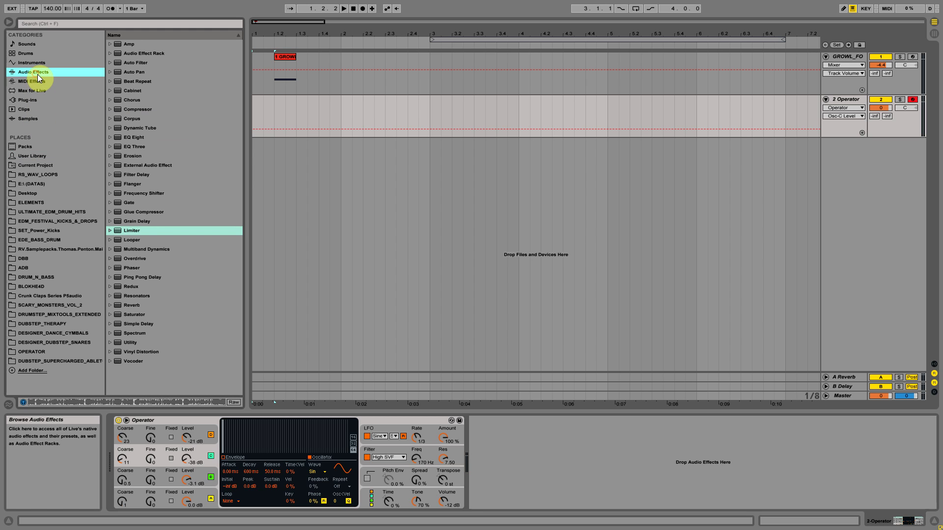
drag(134, 258, 496, 429)
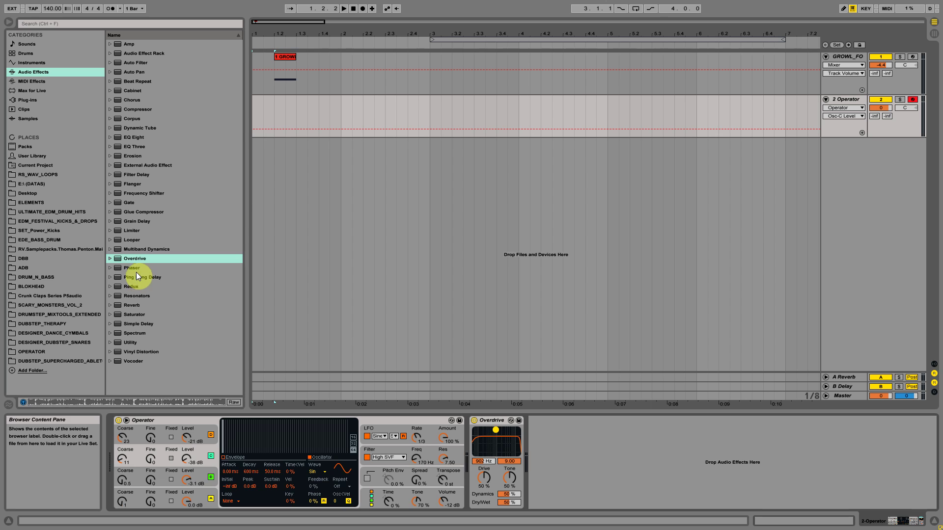
drag(132, 268, 636, 465)
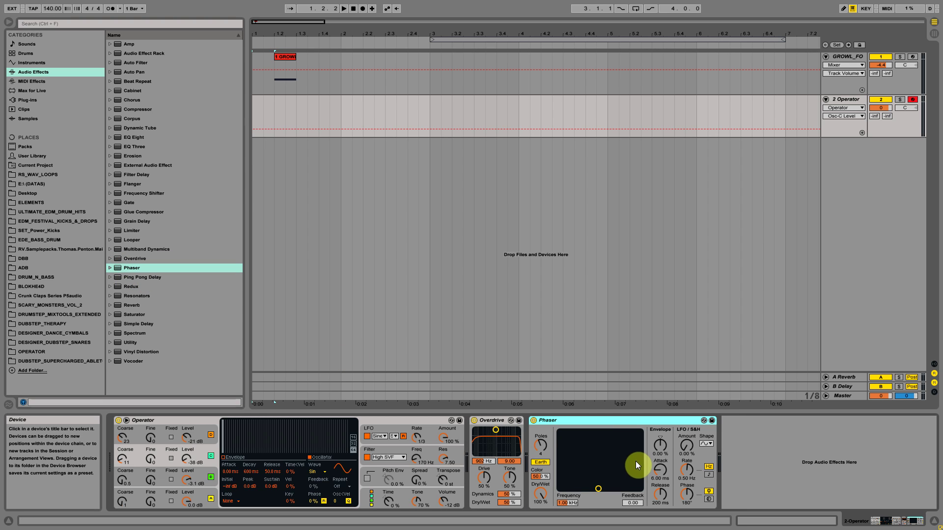
click(570, 503)
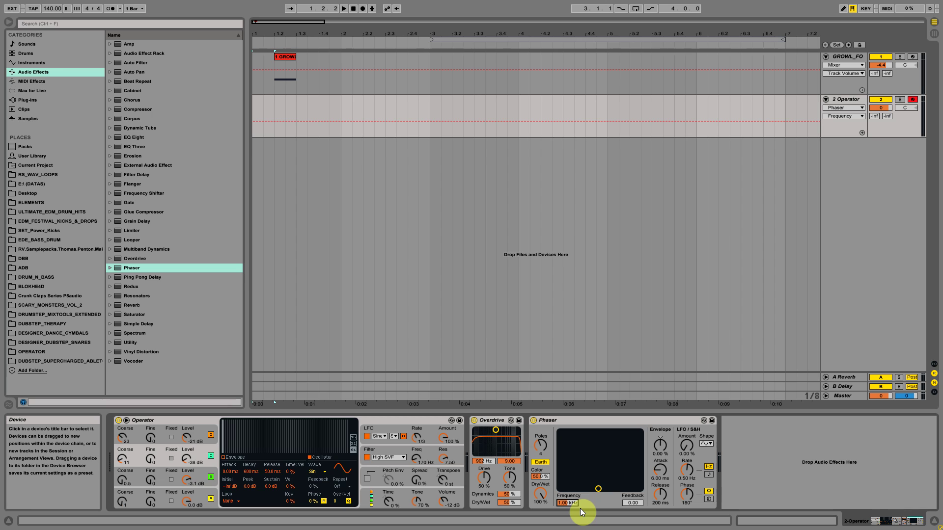
click(612, 423)
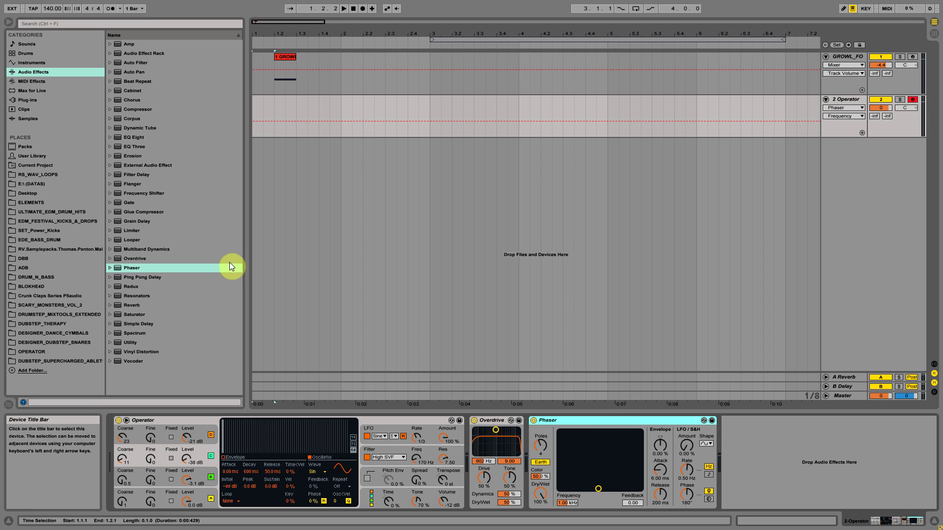
drag(128, 185, 744, 478)
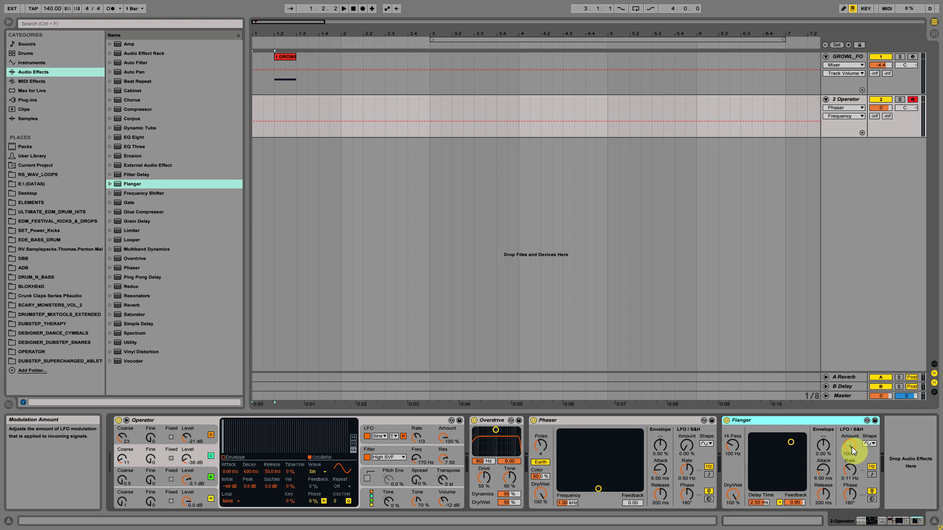
- Place Flanger after Phaser, set delay 1.75 ms and feedback 0.00, then play a test note
click(850, 445)
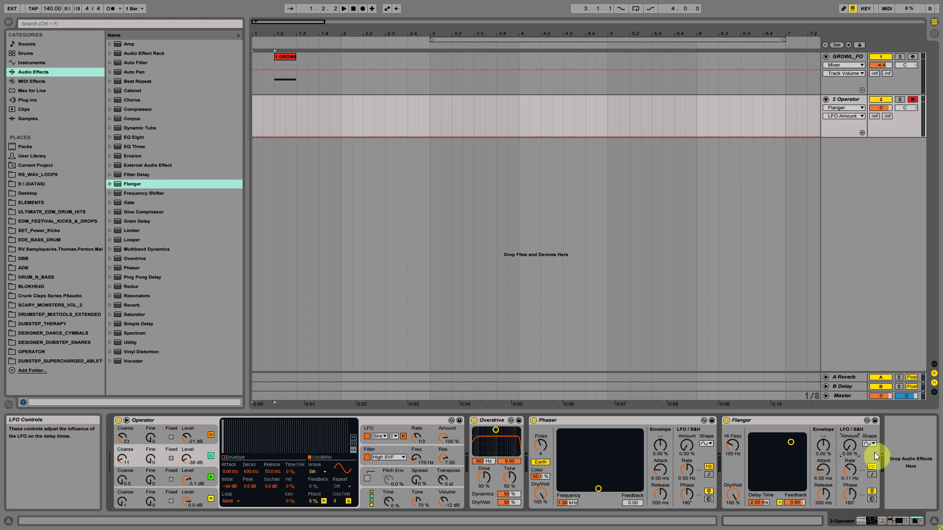
click(763, 503)
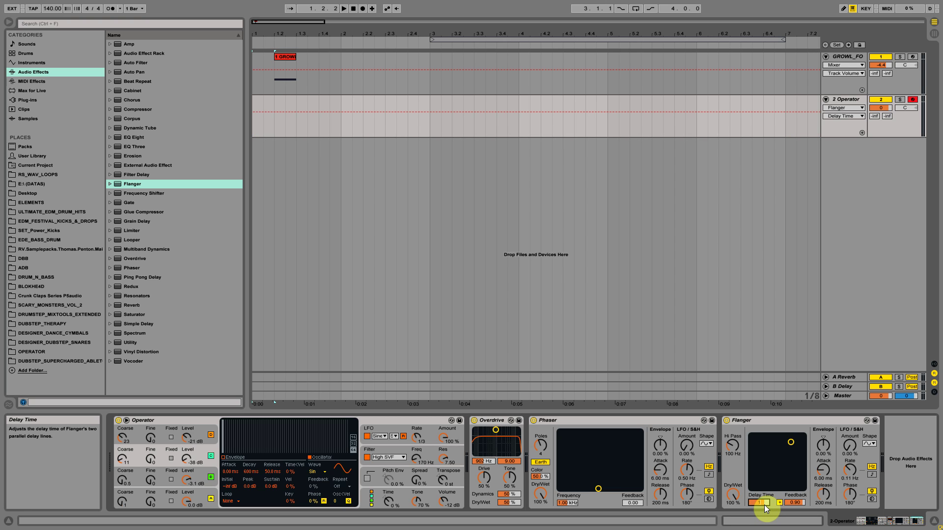
text(1.75)
key(Return)
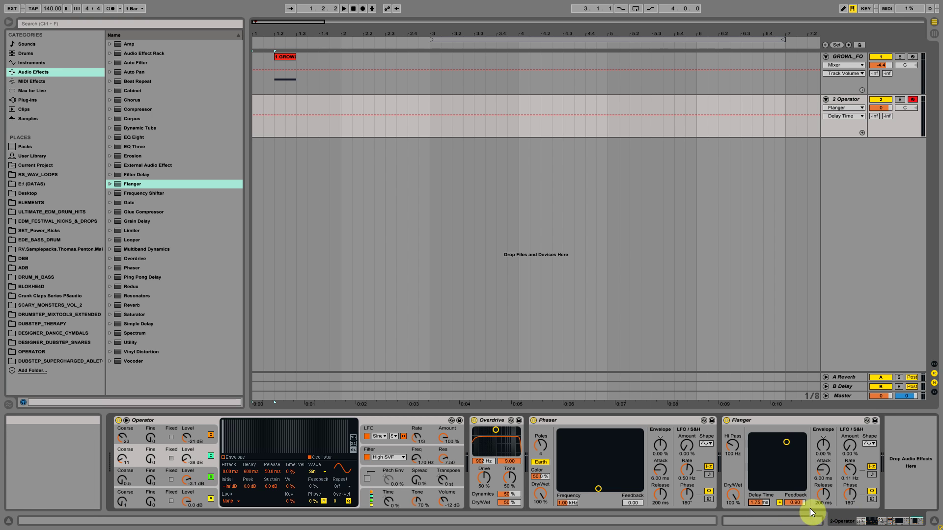
click(793, 501)
key(Delete)
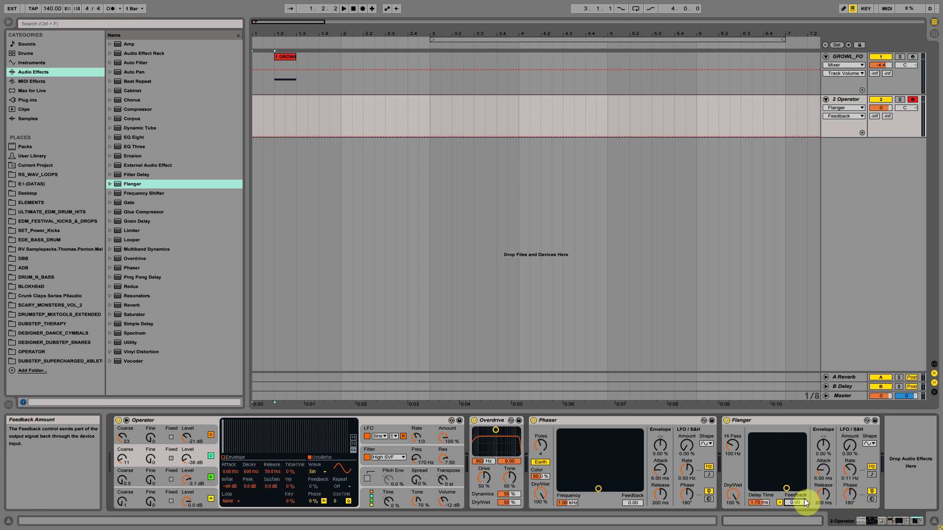
key(a)
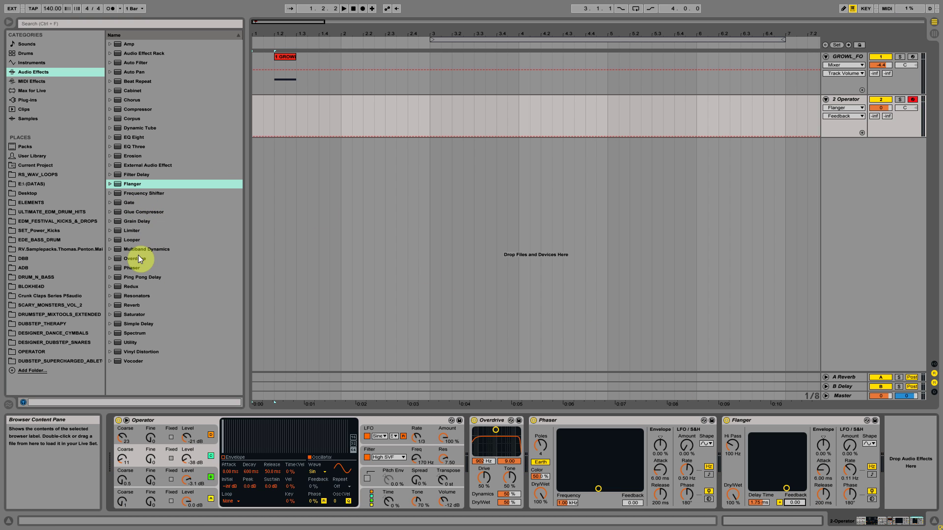
- Append a second Overdrive, a high-pass Auto Filter at 45.0 Hz, and a Saturator with Soft Clip on
drag(125, 258, 905, 429)
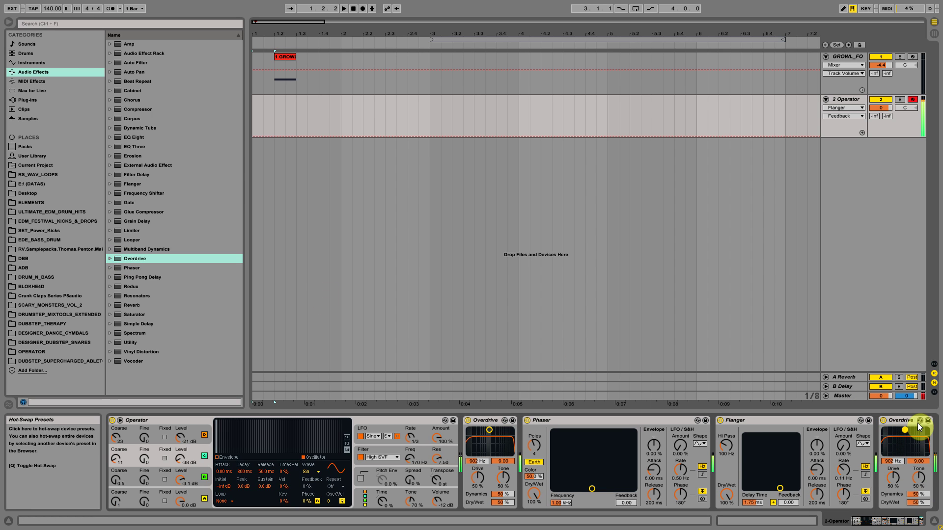
click(911, 523)
click(130, 63)
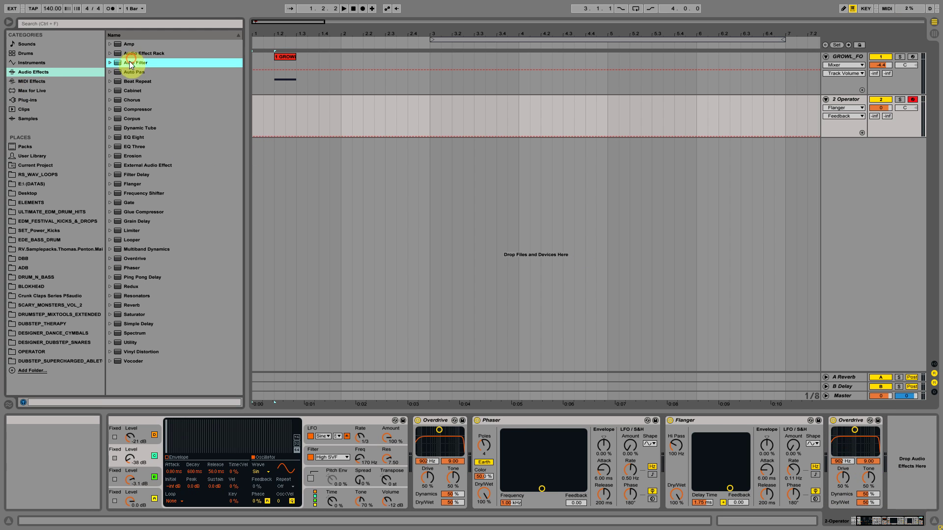
drag(129, 61, 822, 469)
click(832, 477)
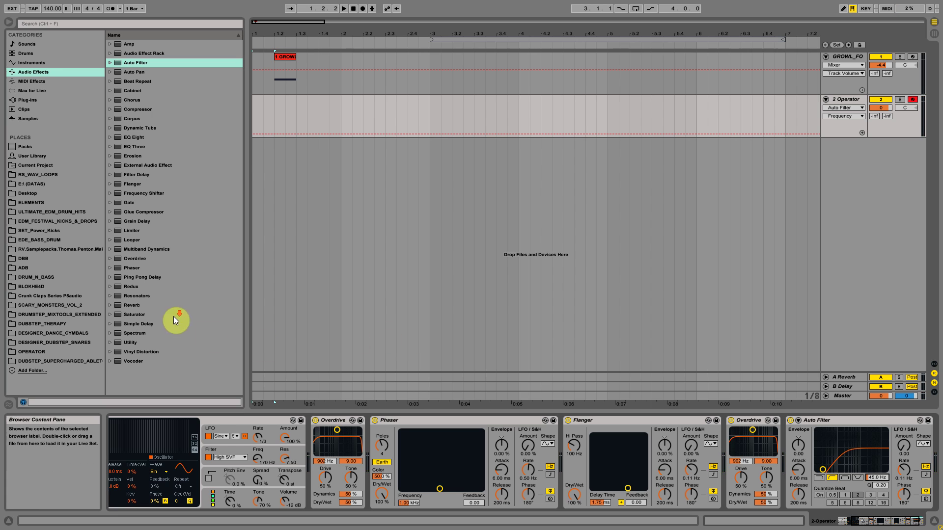
drag(146, 314, 887, 444)
click(856, 446)
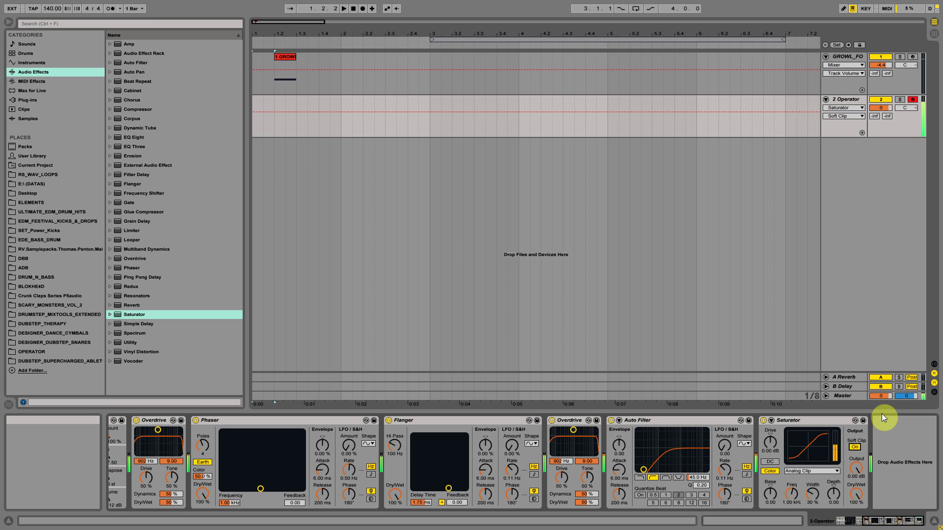
- Group the Operator and its effect devices into an Instrument Rack with Ctrl+G
scroll(876, 444, left, 1)
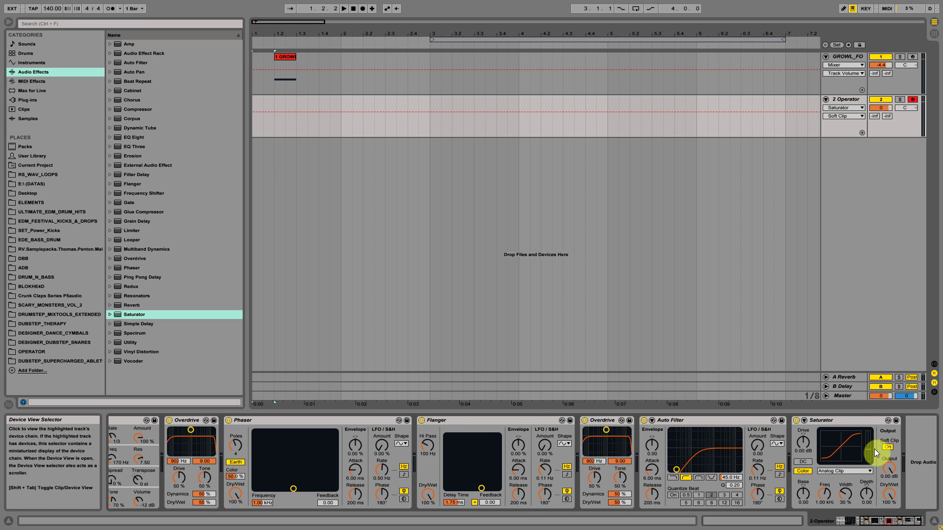
scroll(830, 511, left, 9)
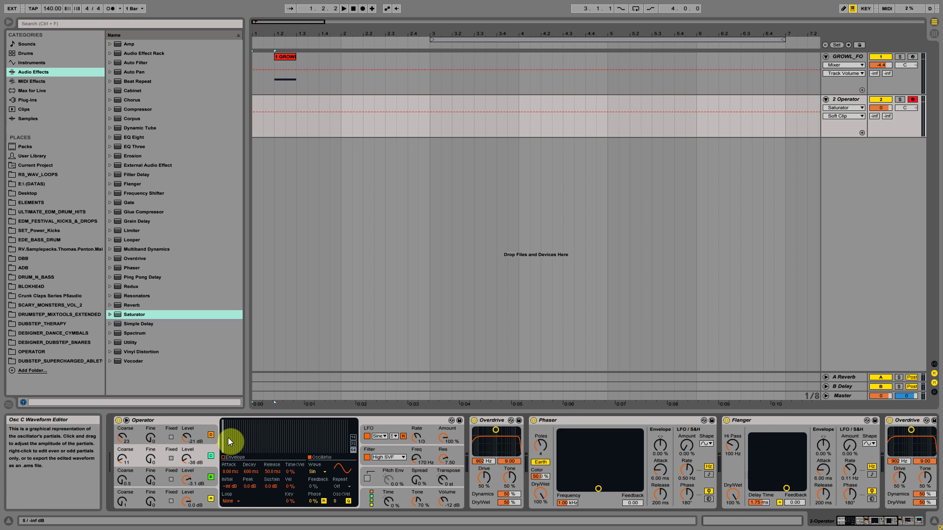
click(199, 425)
key(ctrl+g)
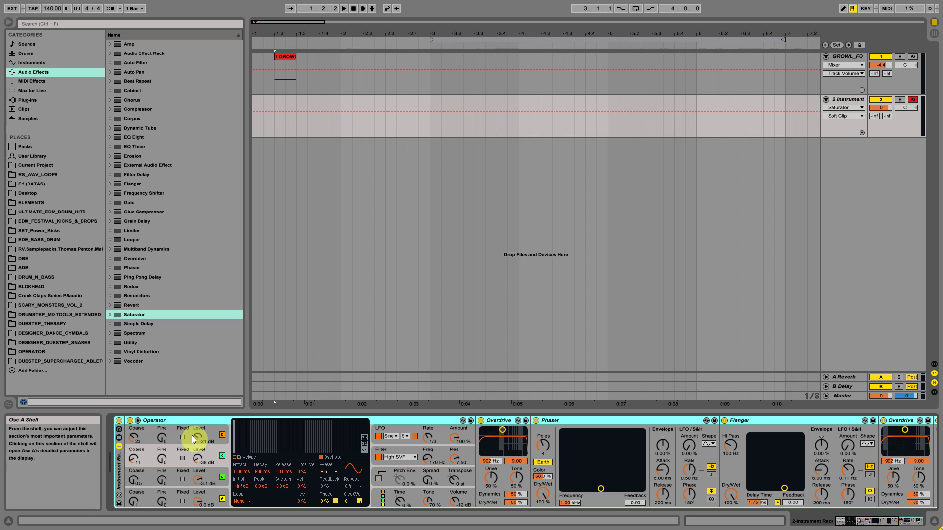
- Add a second Operator as a new rack chain, transposed down to -12 st
click(118, 439)
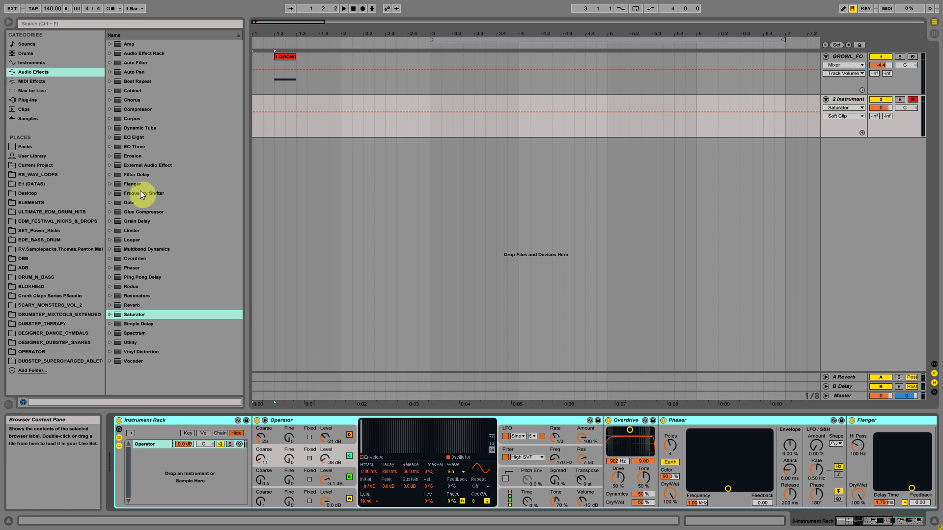
click(31, 62)
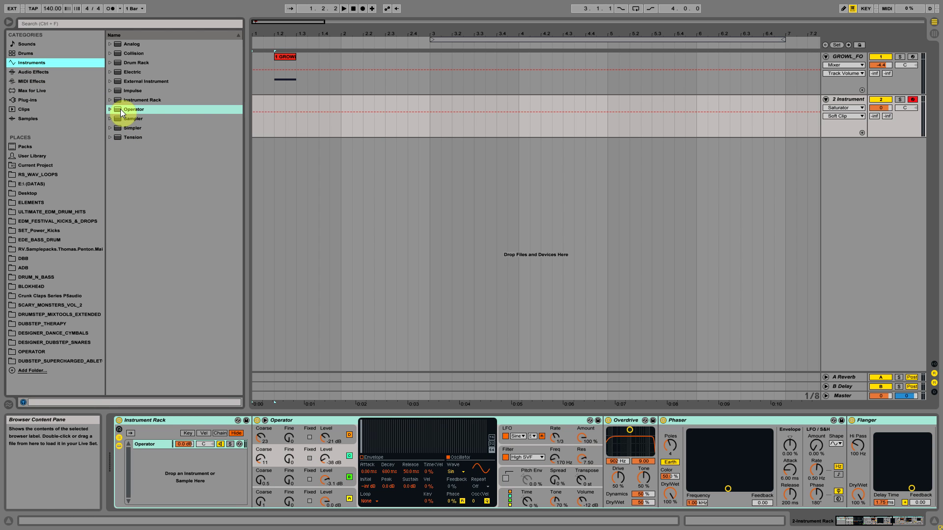
drag(119, 109, 190, 458)
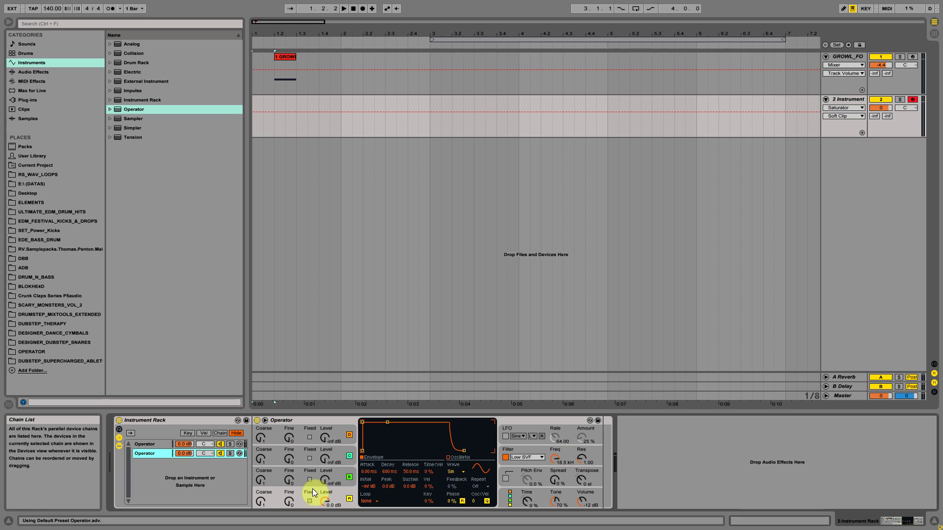
click(332, 494)
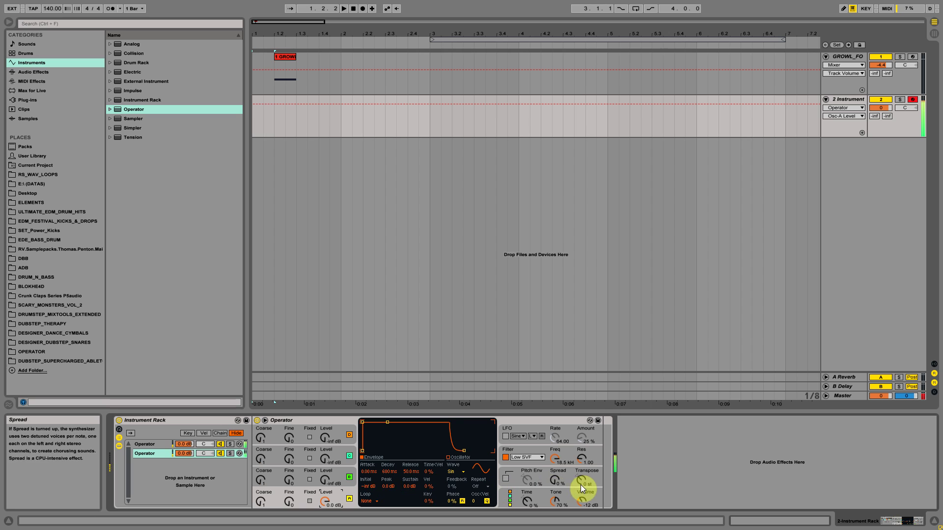
drag(581, 481, 581, 503)
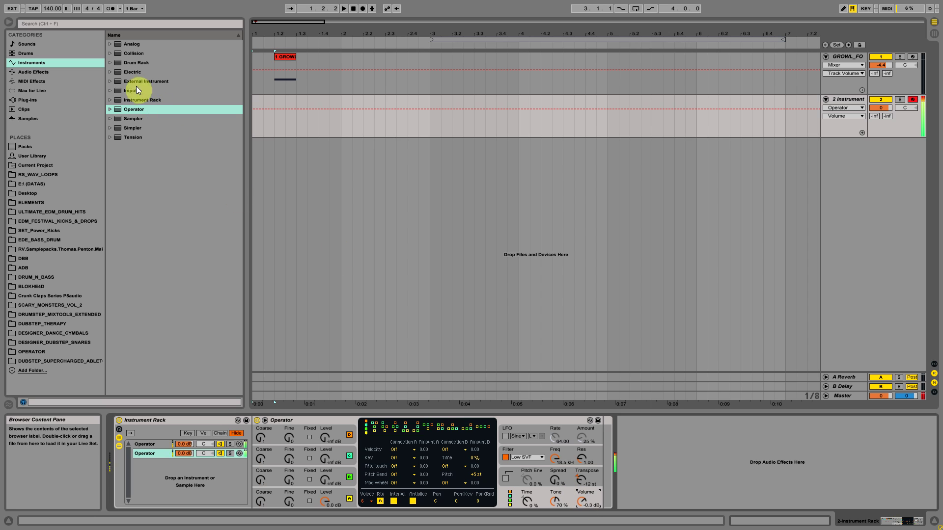
- Add two default Limiters with -0.30 dB ceilings after the new Operator in its chain
click(44, 72)
click(136, 231)
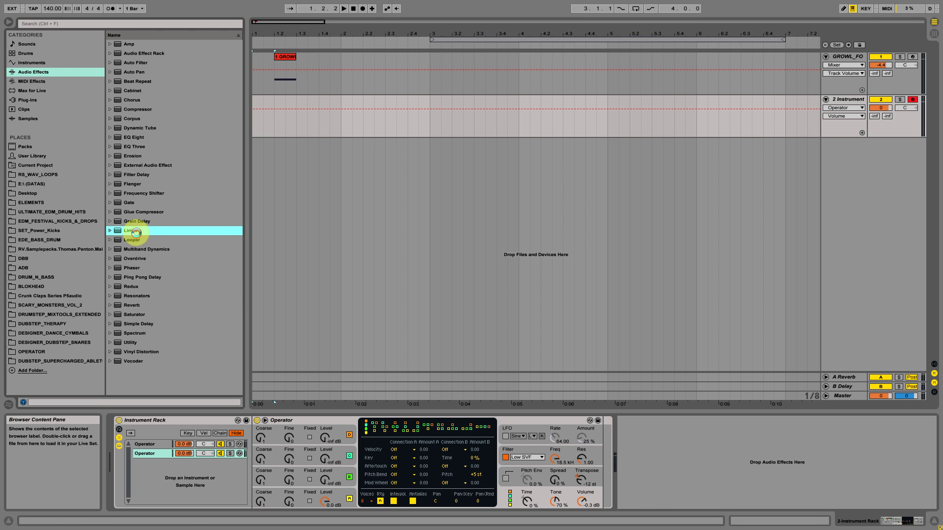
drag(136, 232, 603, 431)
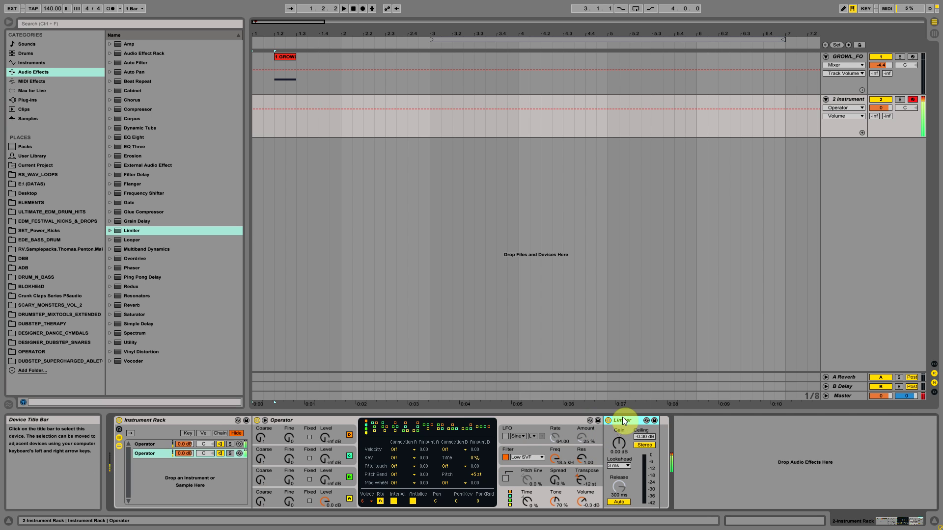
drag(118, 232, 691, 431)
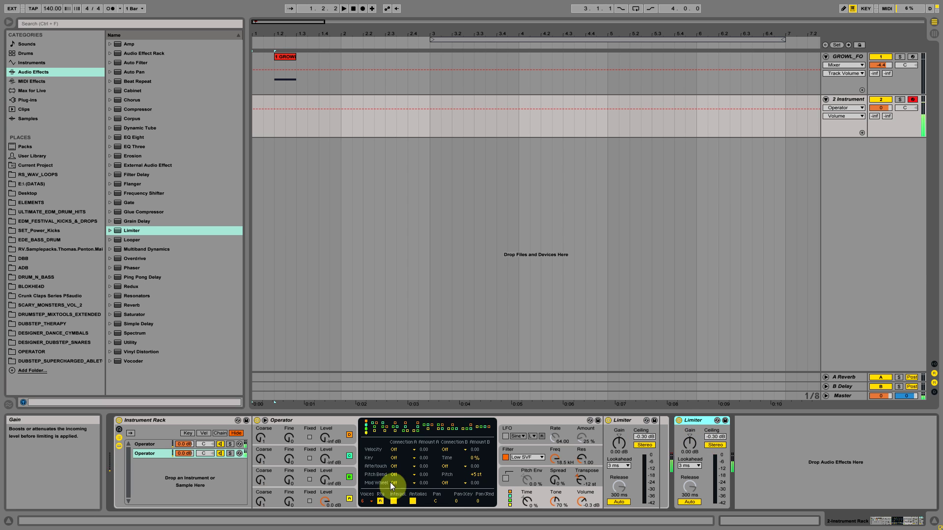
click(262, 480)
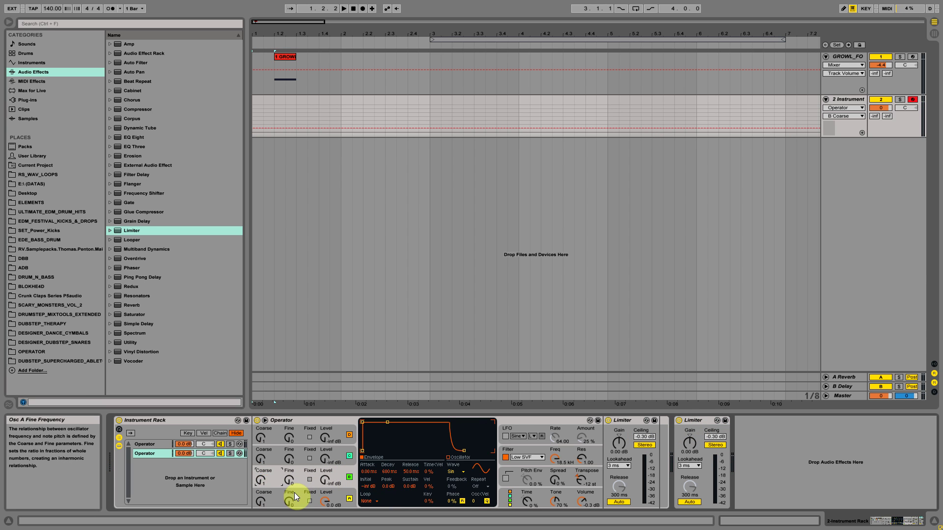
- Bring the sub Operator's oscillator B level from -24 dB to -18 dB, then select the Instrument Rack
click(327, 480)
drag(329, 479, 329, 499)
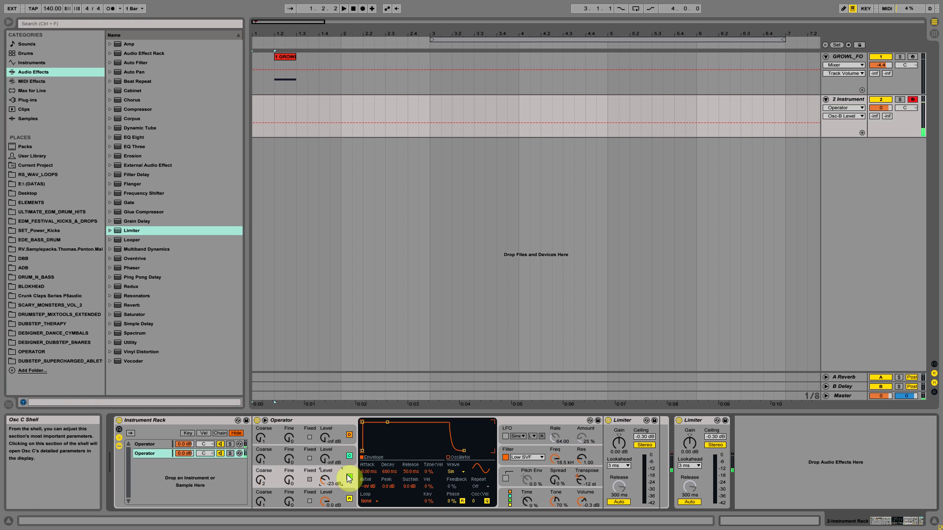
drag(325, 480, 325, 484)
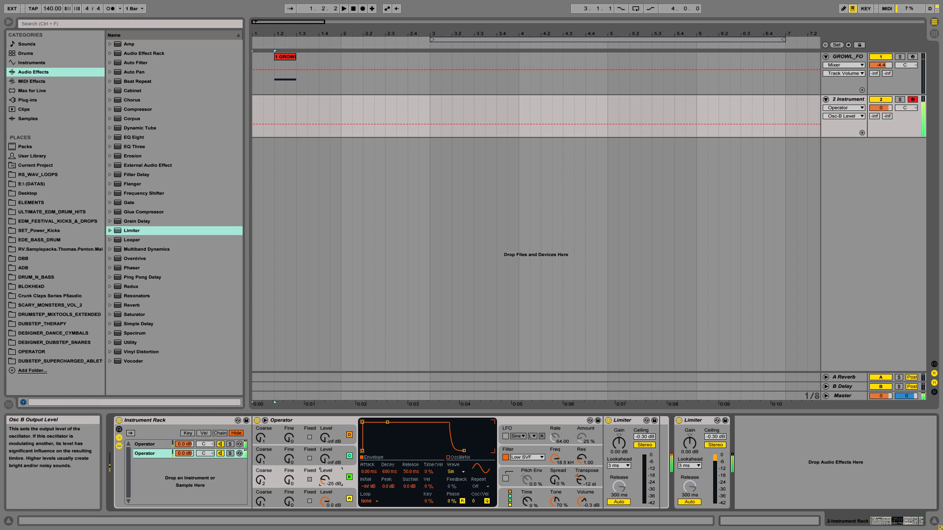
click(511, 498)
drag(339, 484, 340, 474)
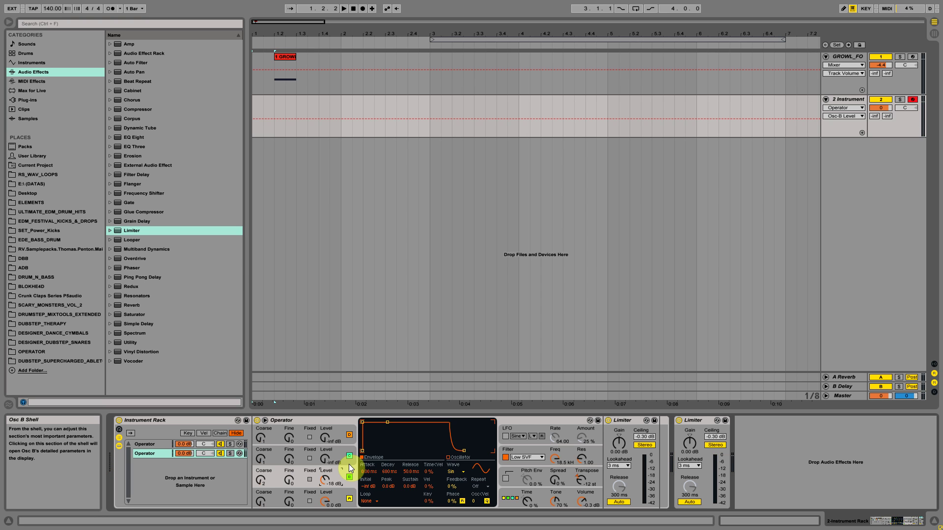
click(170, 423)
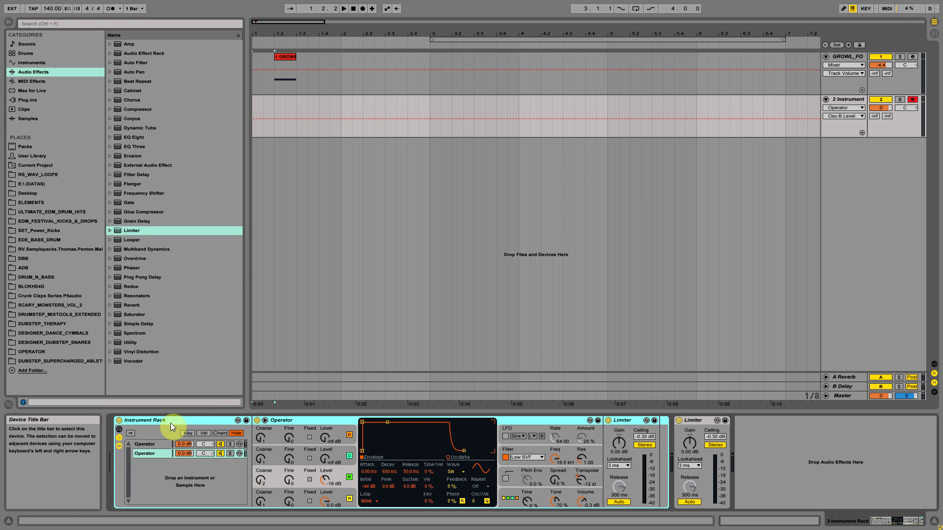